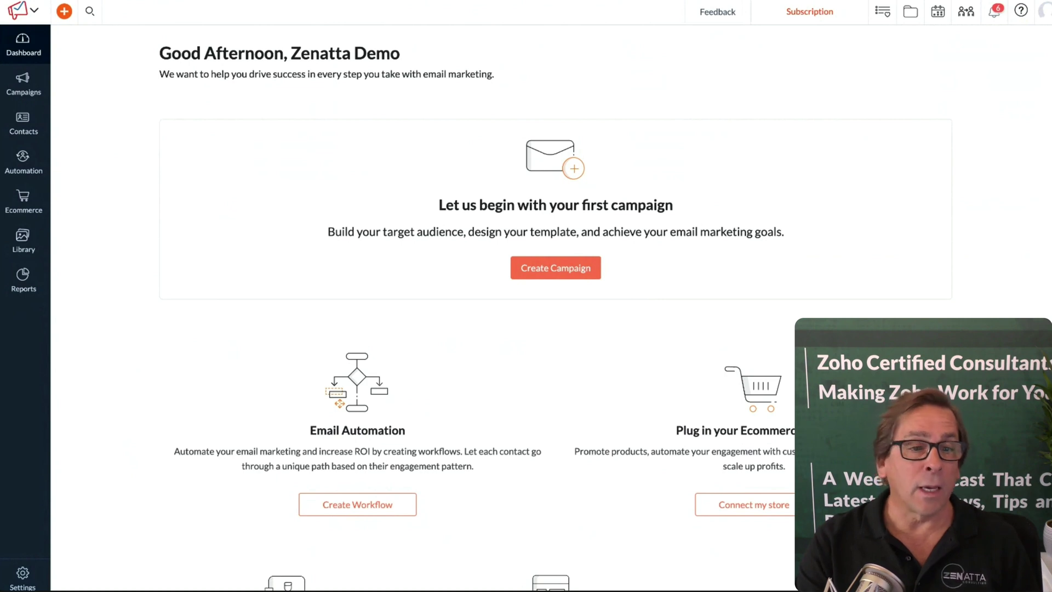
- Open the Email Campaigns list from the Campaigns sidebar menu; it has no campaigns yet
mouse_move(24, 83)
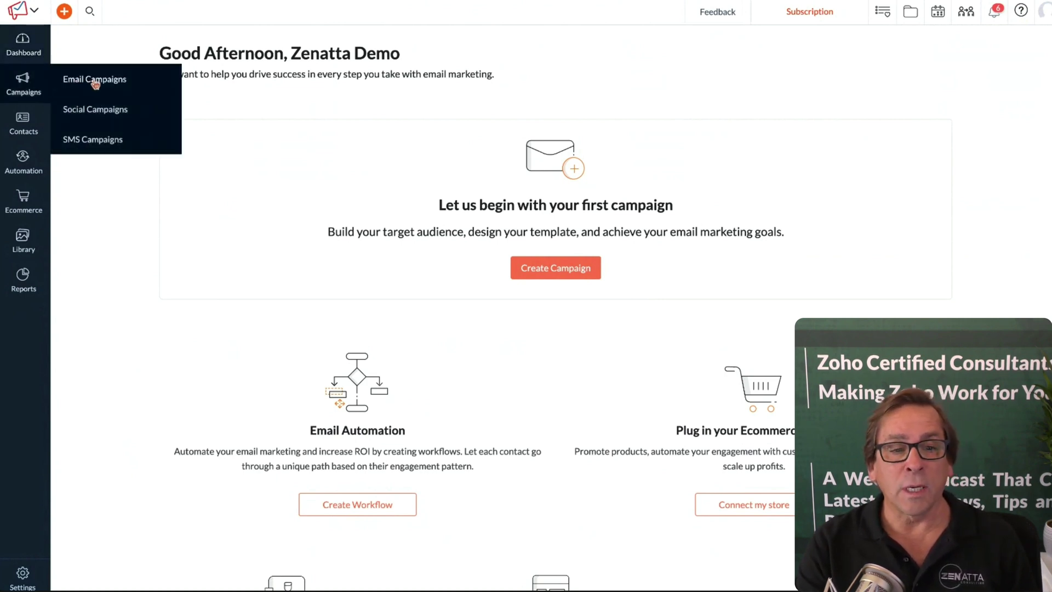
click(92, 83)
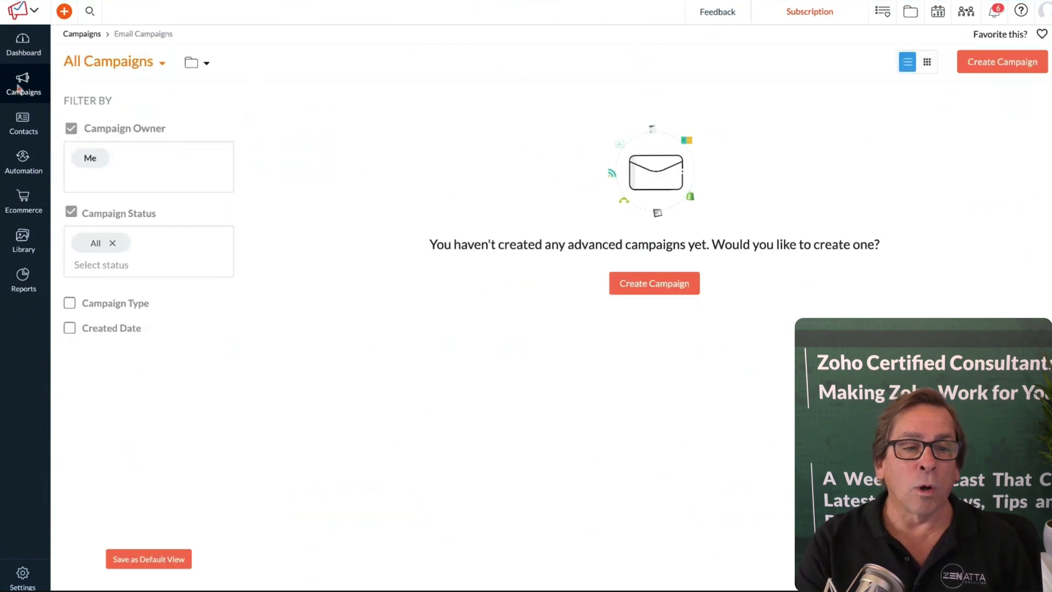
mouse_move(22, 87)
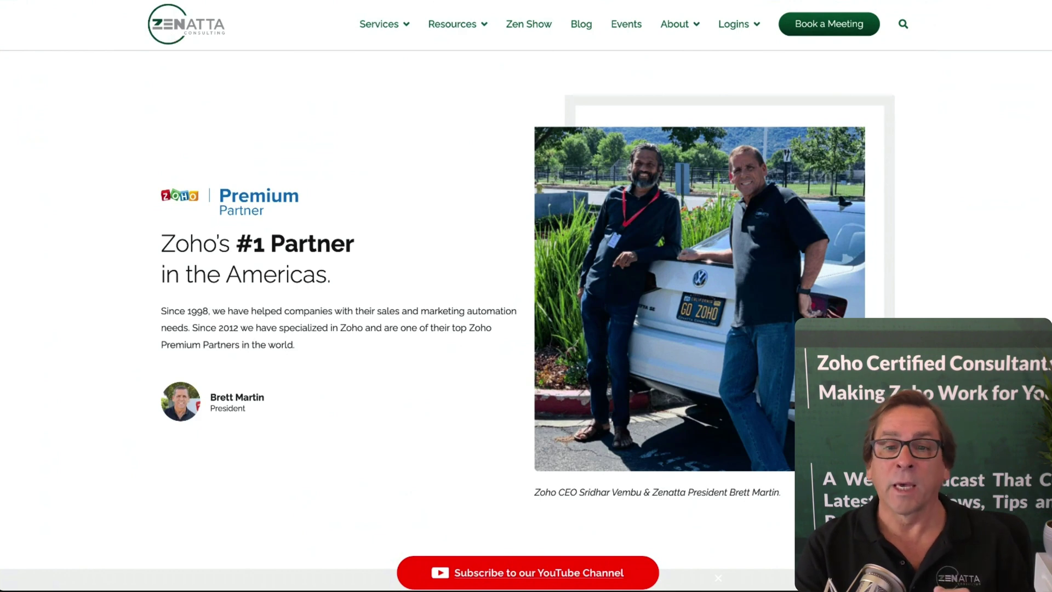
- Open the Zenatta site's Resource Library from the Resources menu and scroll through it
mouse_move(459, 25)
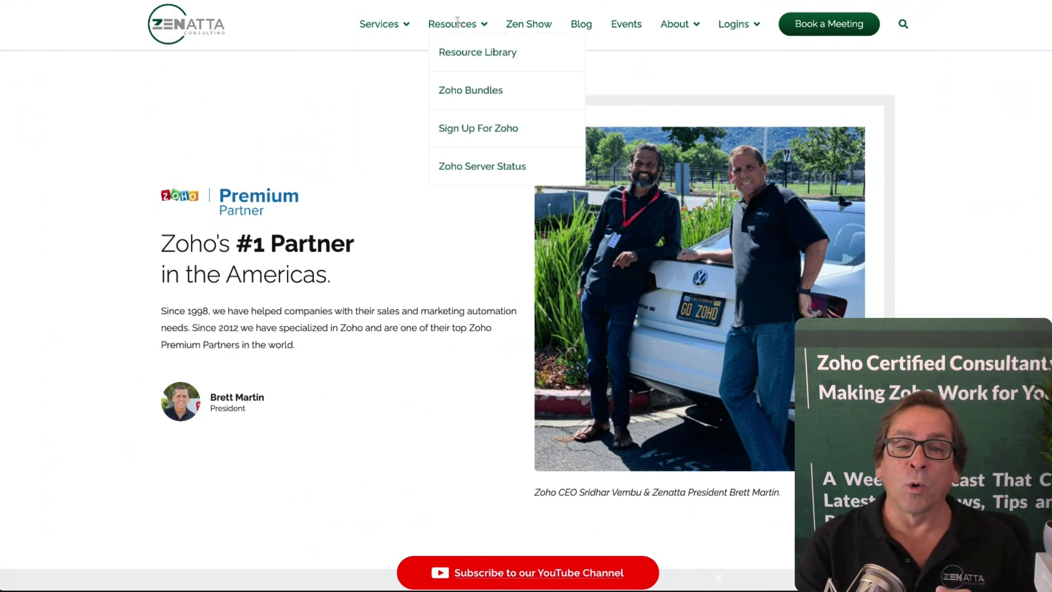
click(477, 54)
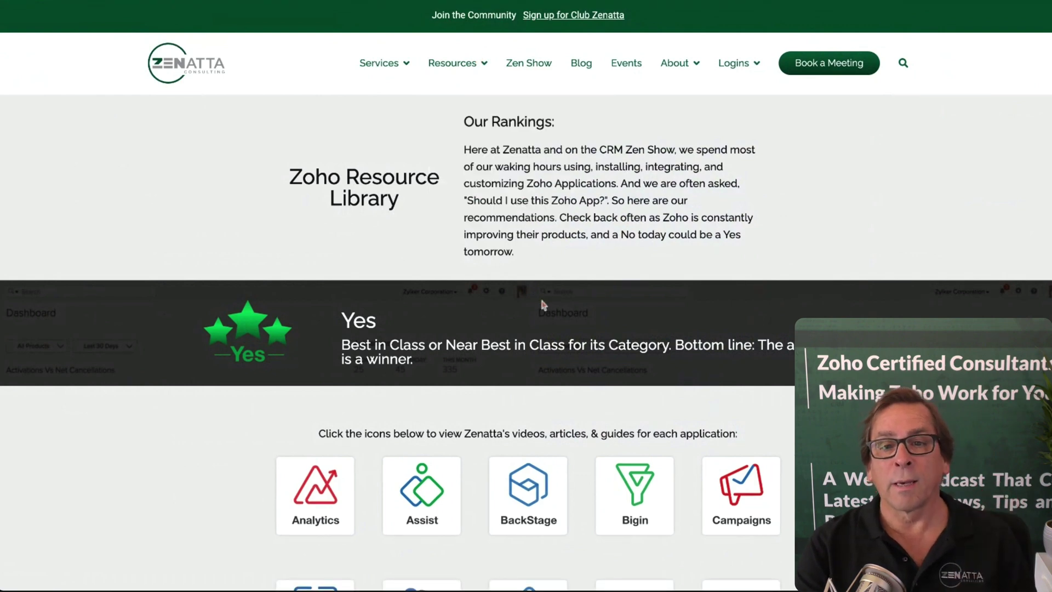
scroll(542, 304, down, 5)
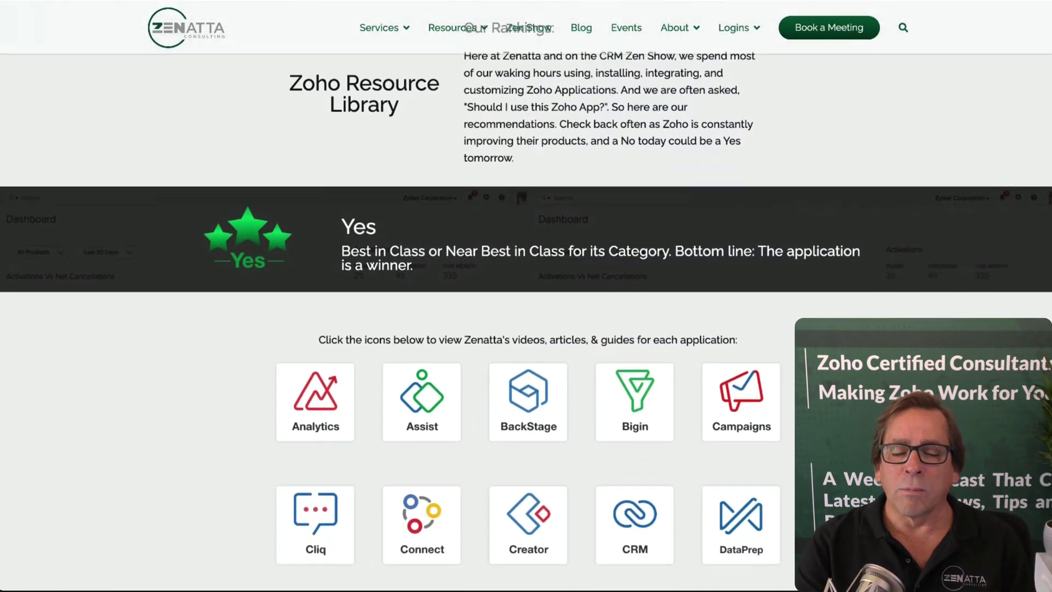
scroll(528, 274, down, 2)
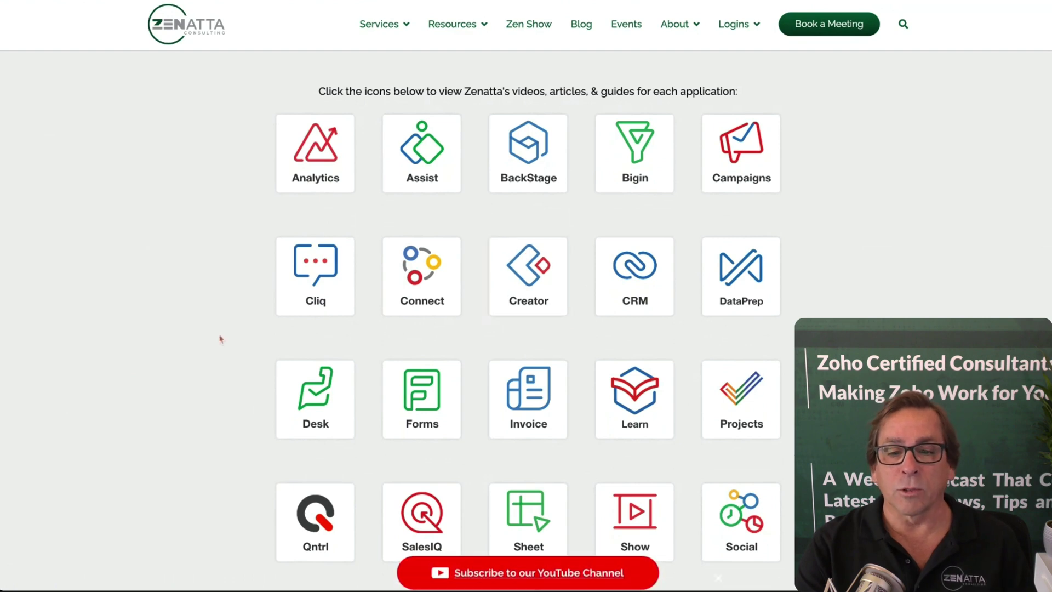
scroll(853, 167, up, 1)
- Open the Zoho Campaigns resources page and browse its tutorial videos
click(760, 178)
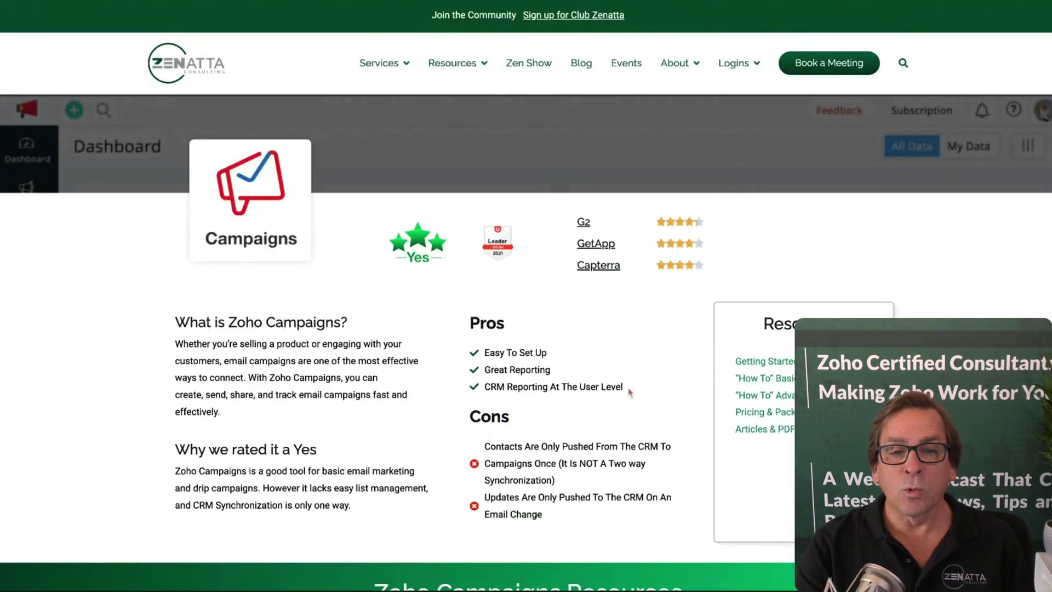
scroll(630, 392, down, 10)
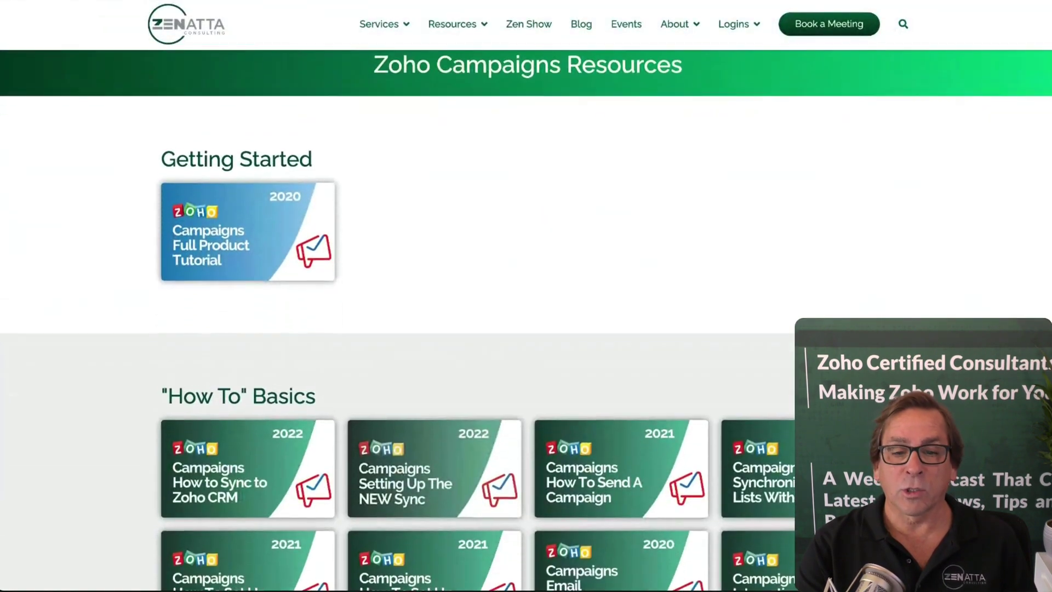
scroll(739, 444, down, 3)
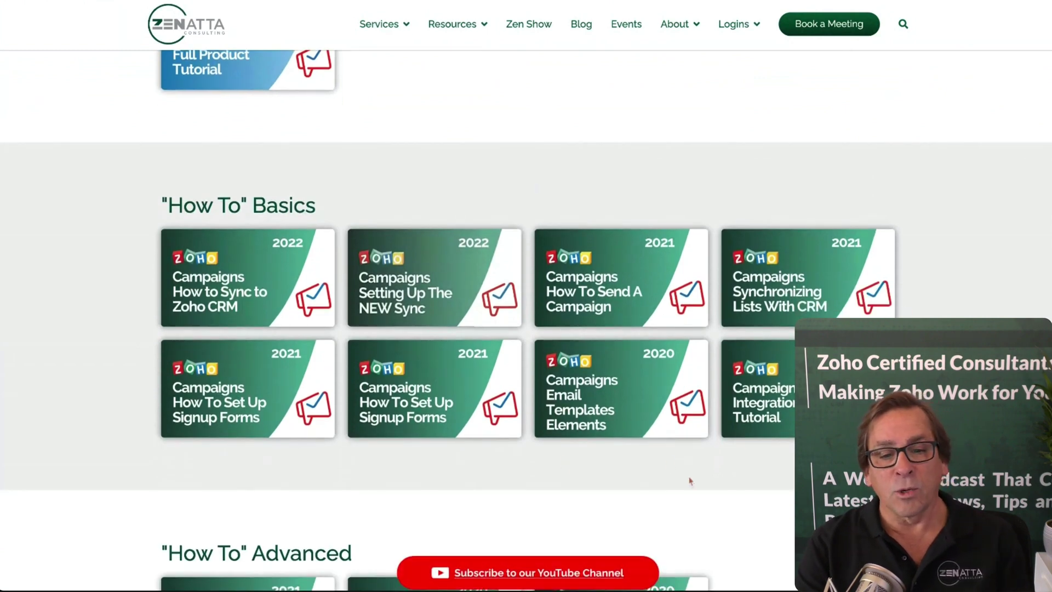
scroll(526, 321, down, 1)
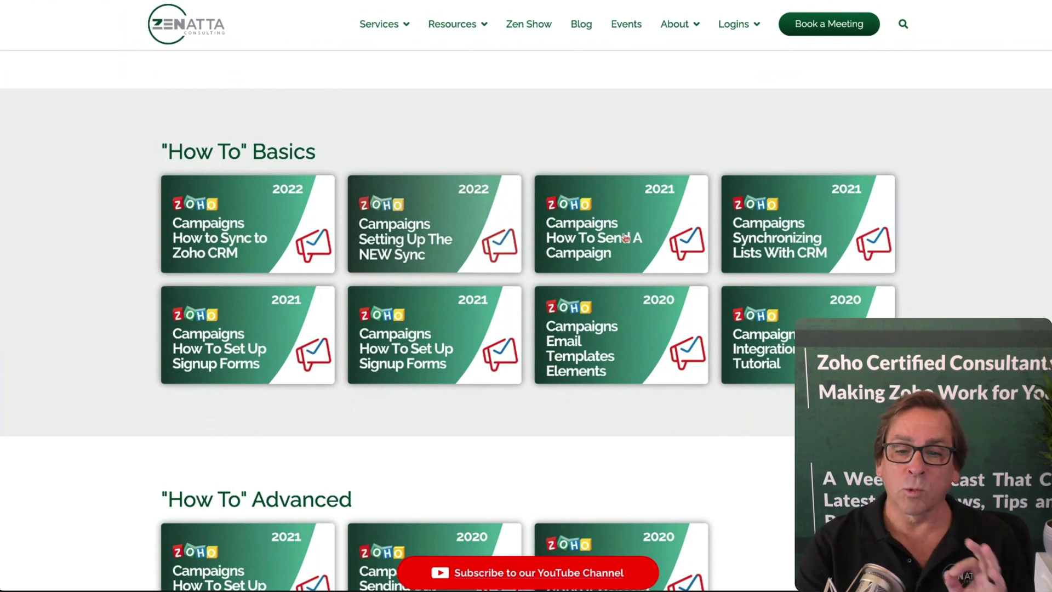
scroll(659, 449, down, 5)
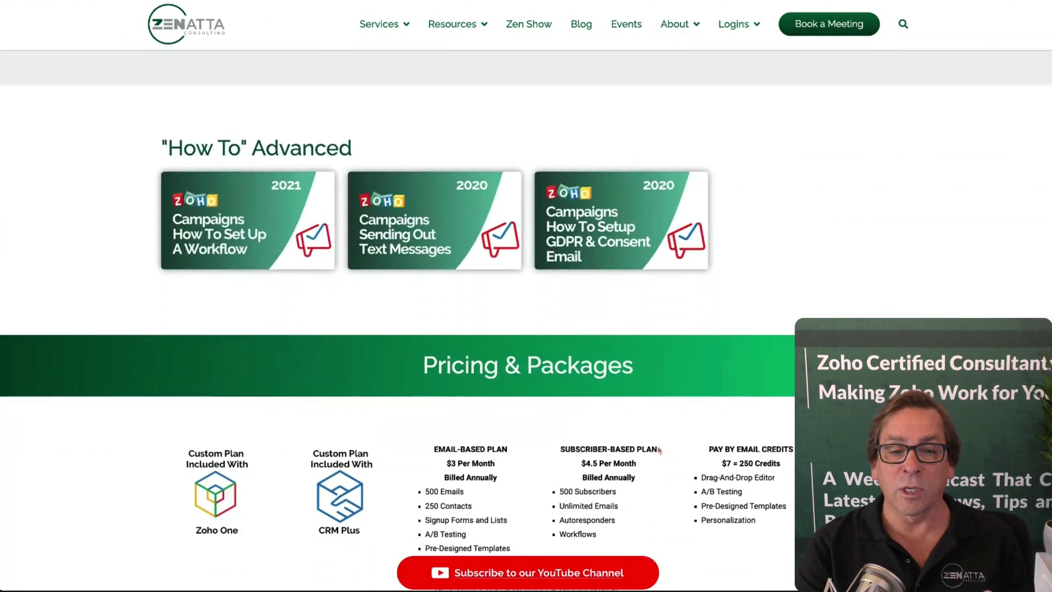
scroll(658, 449, up, 6)
scroll(541, 331, up, 3)
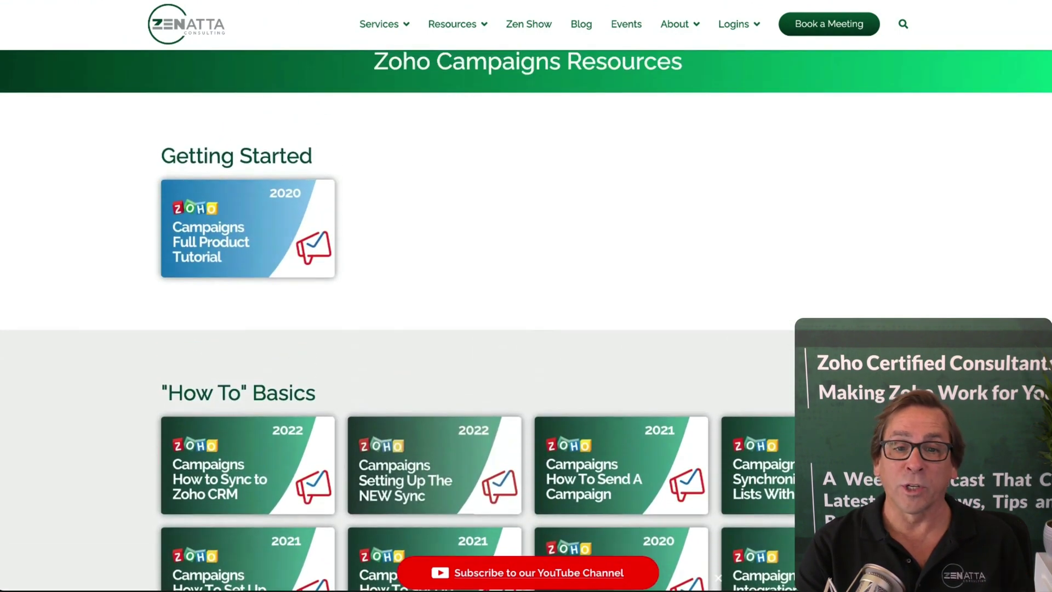
scroll(526, 250, down, 3)
scroll(526, 320, down, 6)
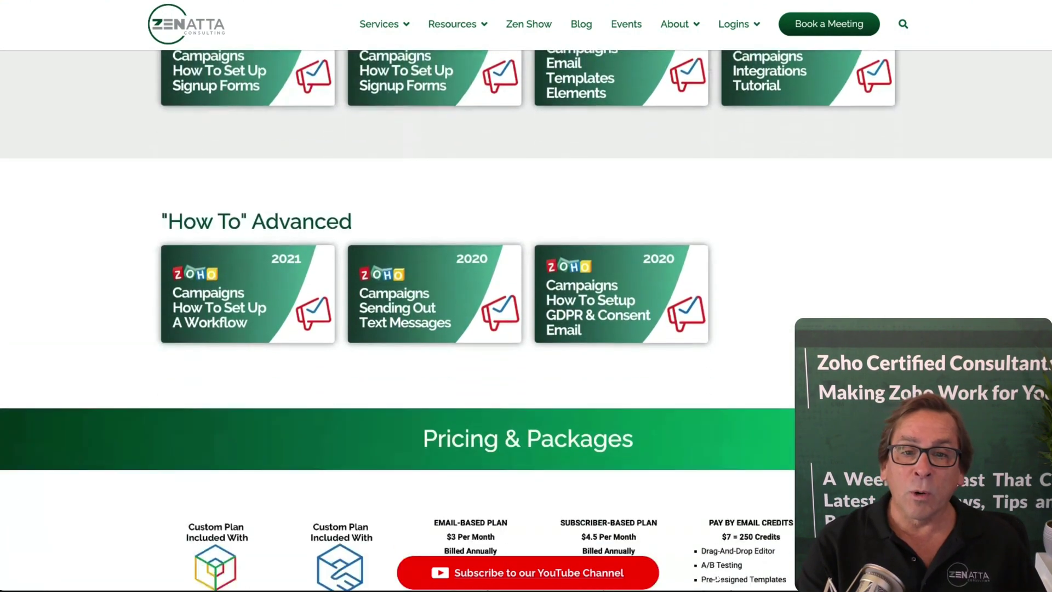
scroll(526, 321, up, 9)
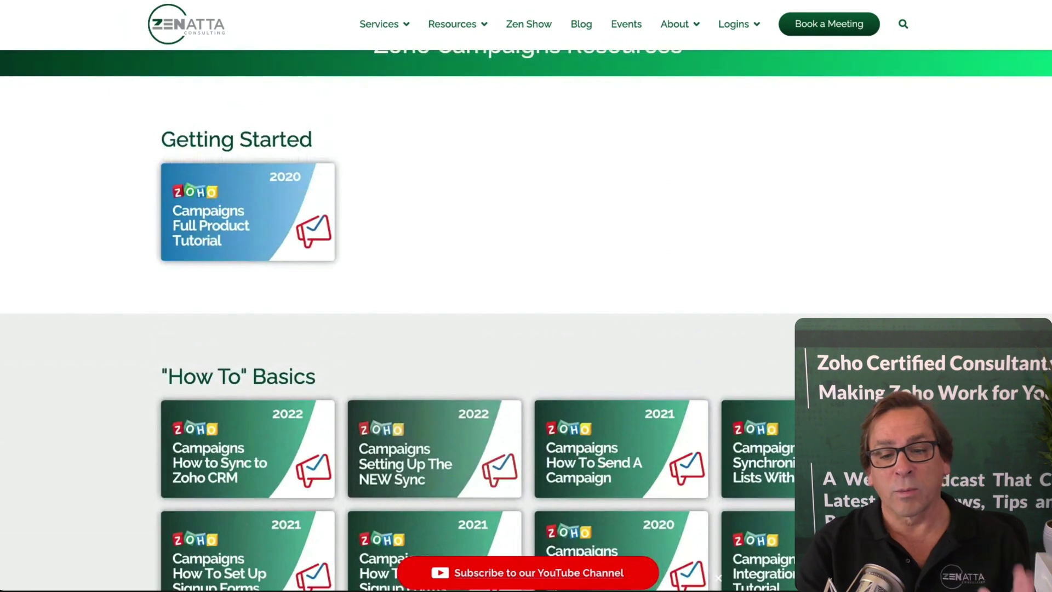
scroll(526, 320, up, 3)
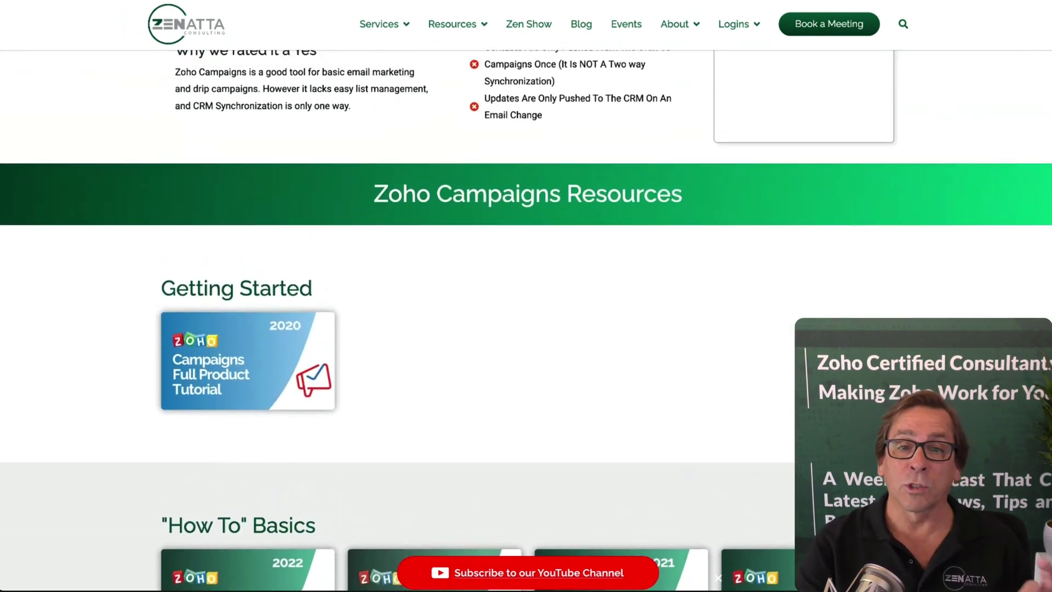
scroll(526, 321, down, 2)
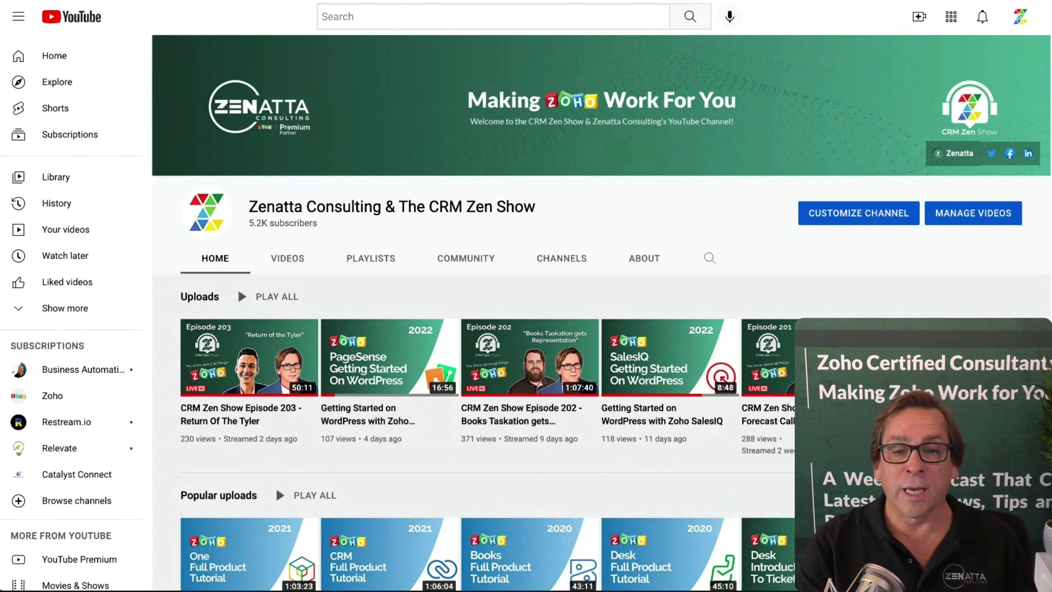
- Scroll briefly through the Zenatta Consulting & The CRM Zen Show YouTube channel page
scroll(602, 329, down, 2)
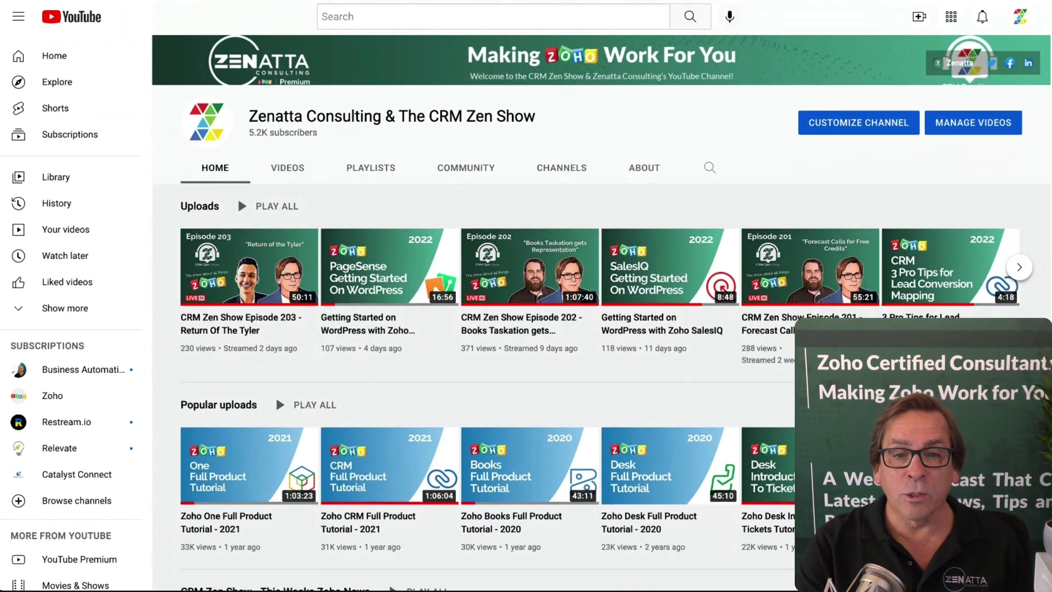
scroll(601, 329, up, 2)
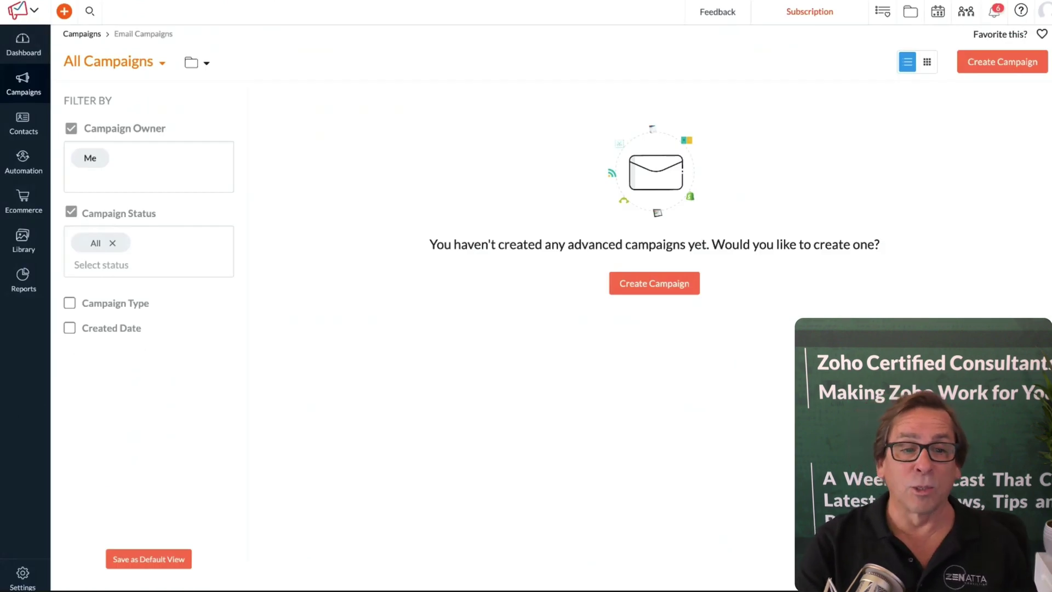
- Start creating a new regular email campaign from the campaigns list
click(651, 288)
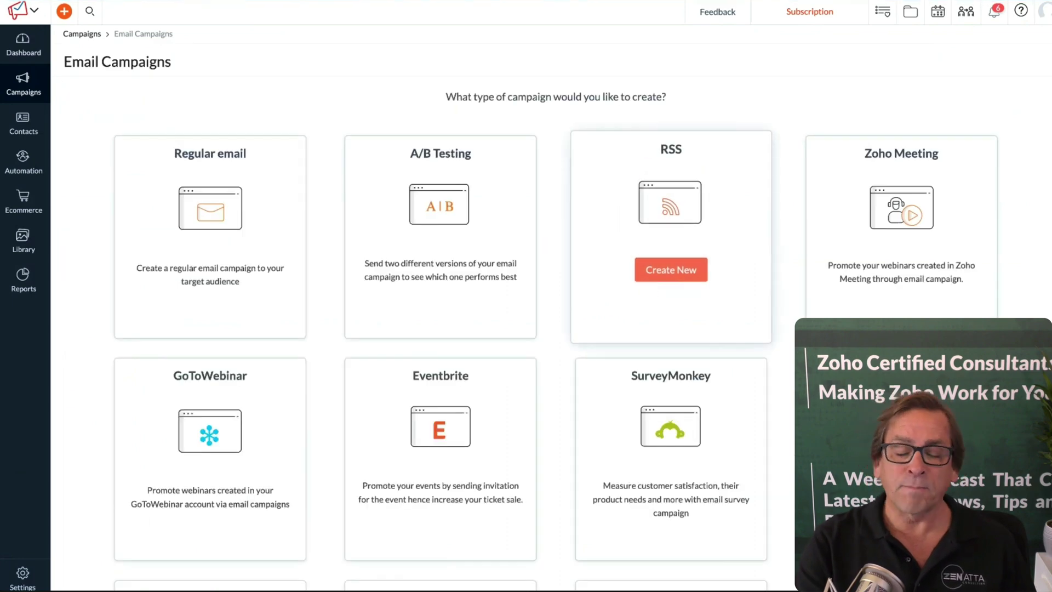
mouse_move(18, 83)
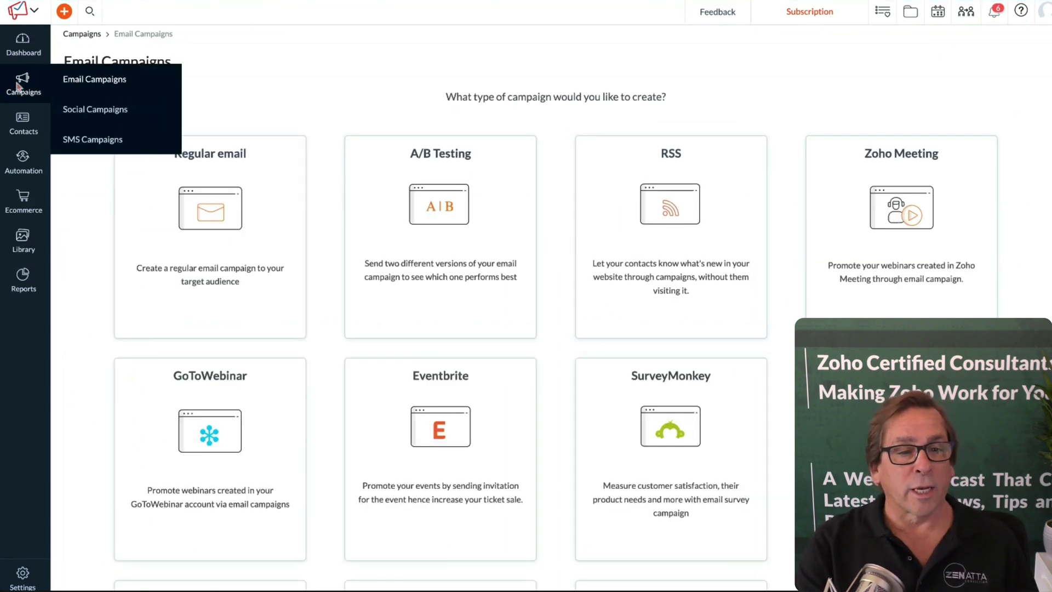
click(91, 77)
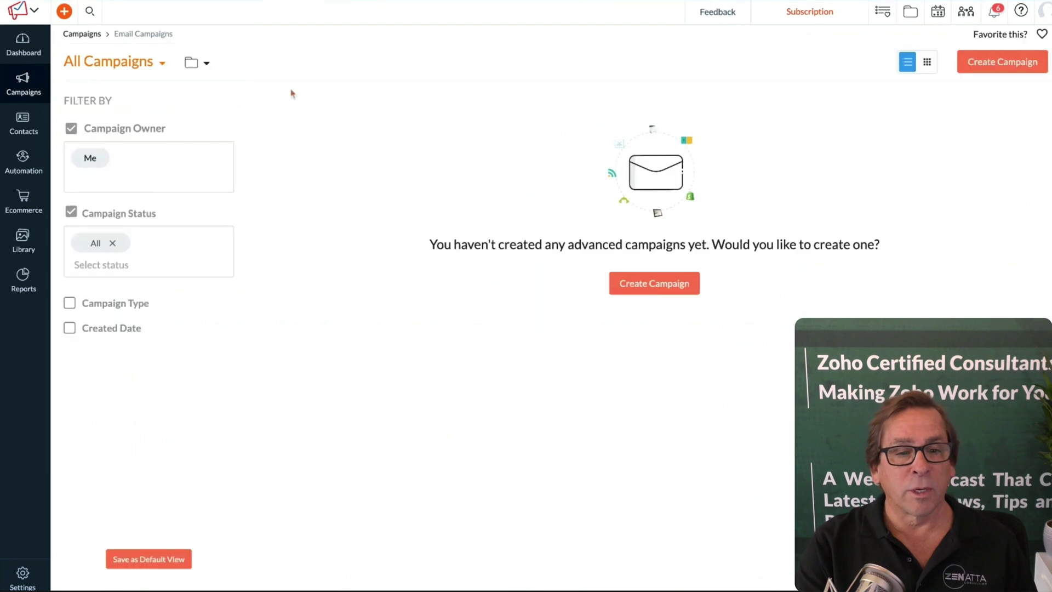
click(670, 285)
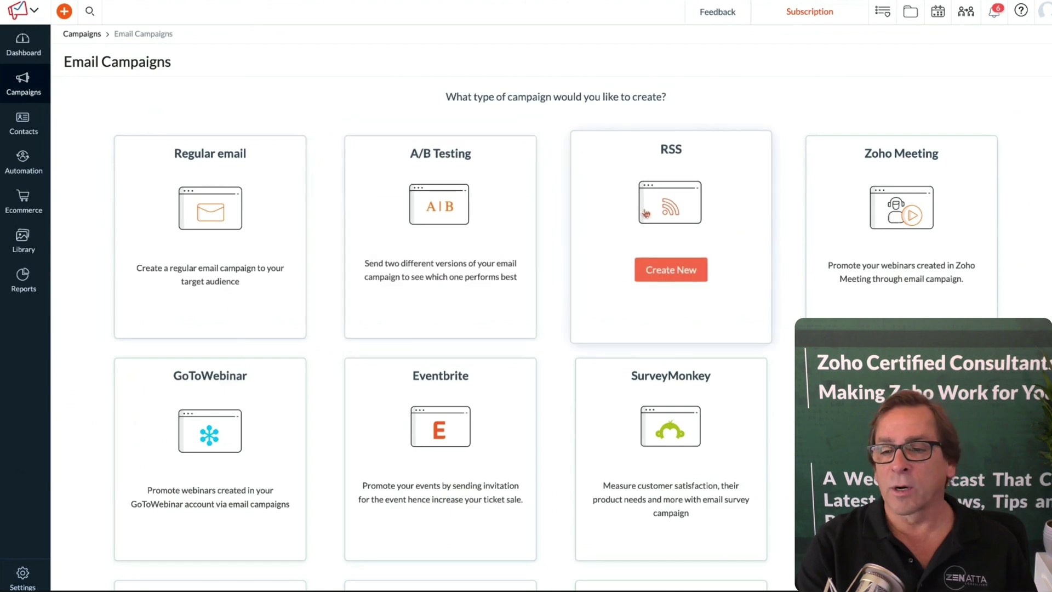
scroll(848, 202, down, 5)
scroll(852, 203, up, 5)
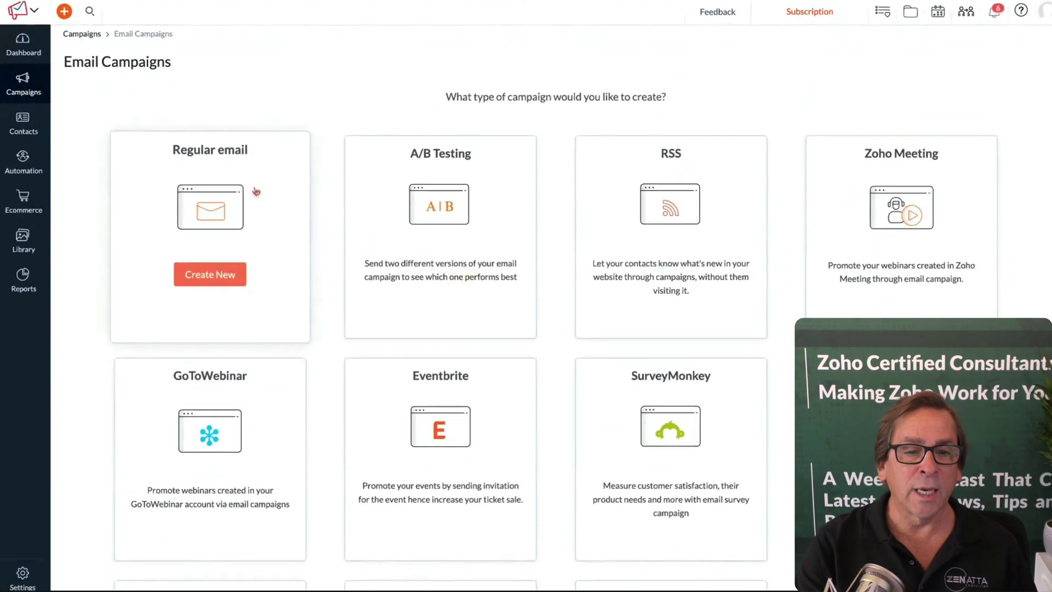
click(200, 214)
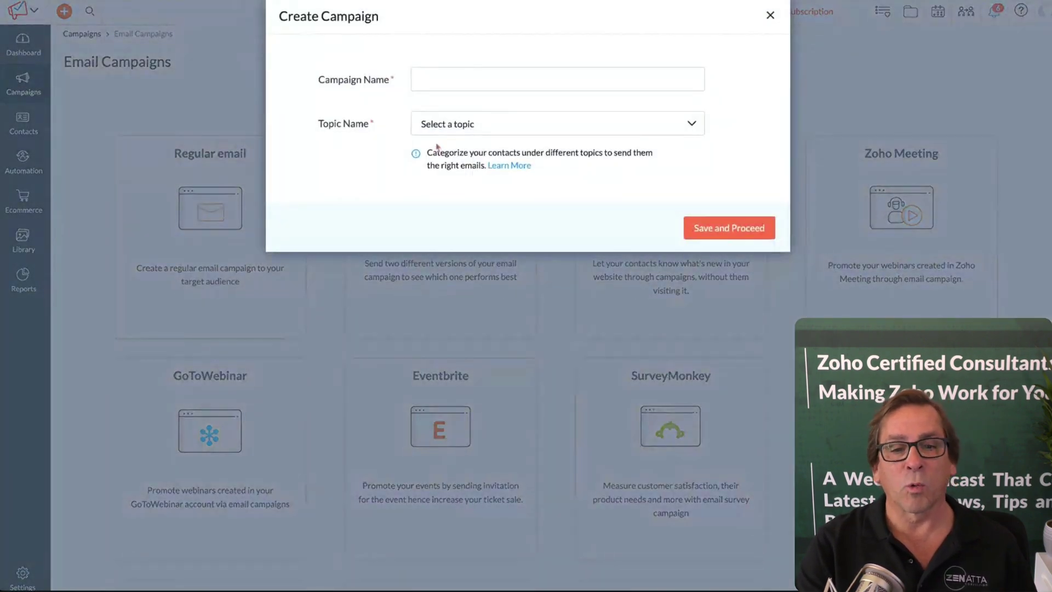
- Name the campaign 'Weekly Newsletter', choose the Newsletter topic, and save and proceed
click(449, 77)
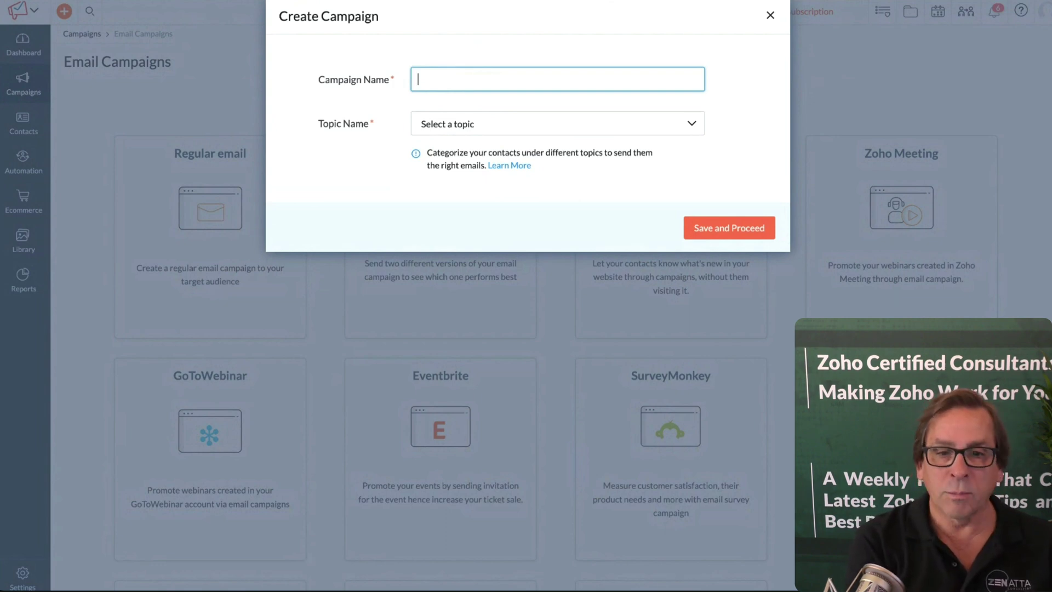
text(Weekly News)
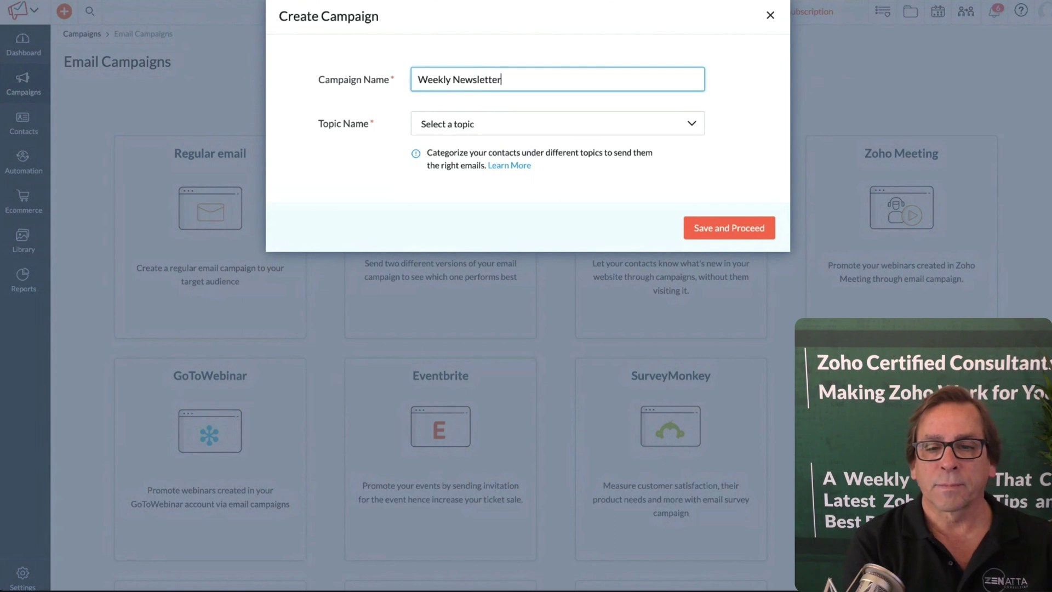
text(letter)
click(507, 123)
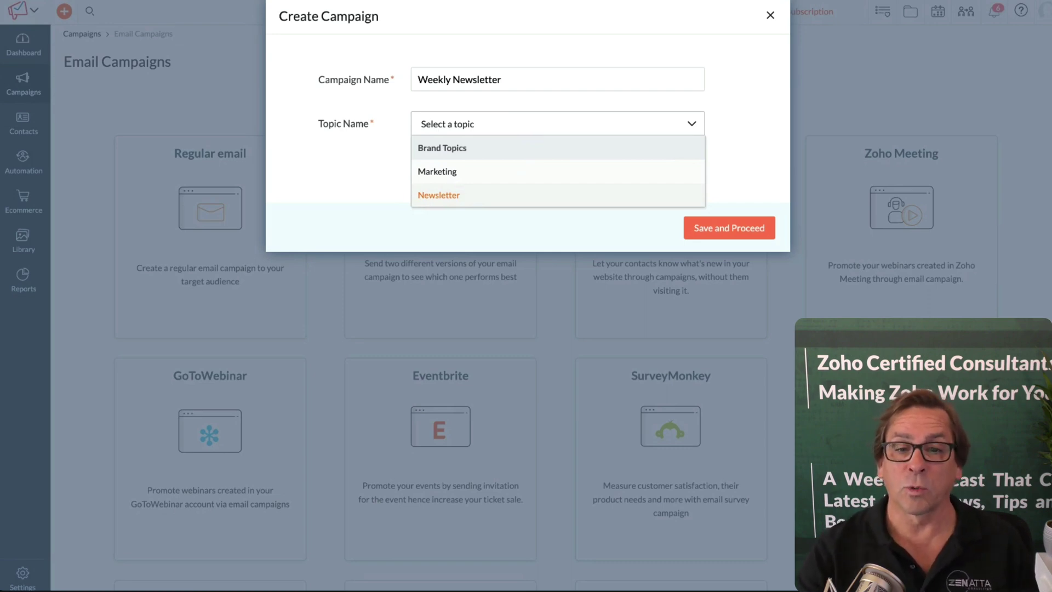
click(441, 195)
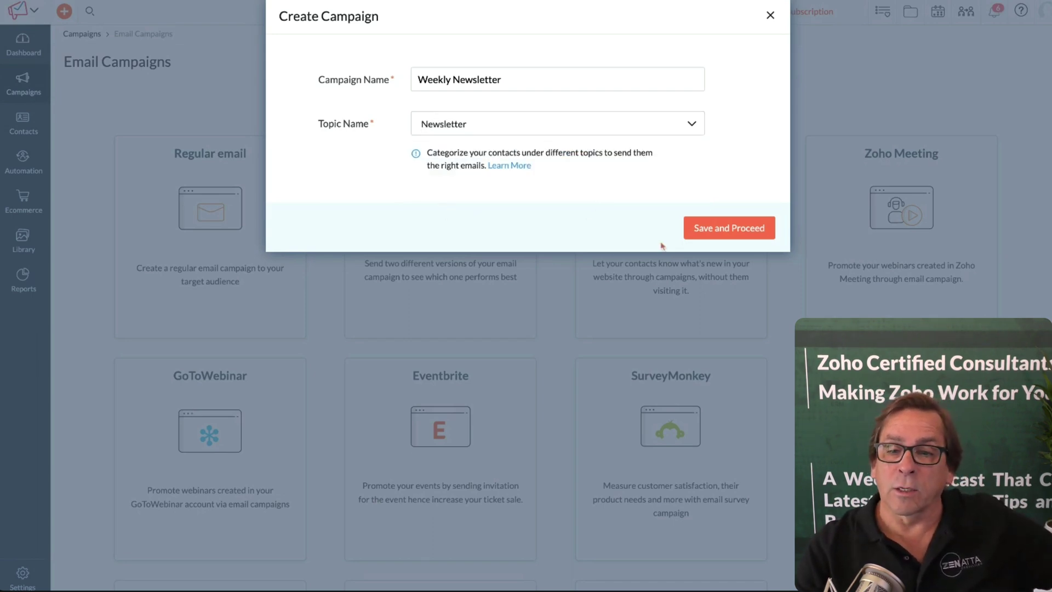
click(740, 224)
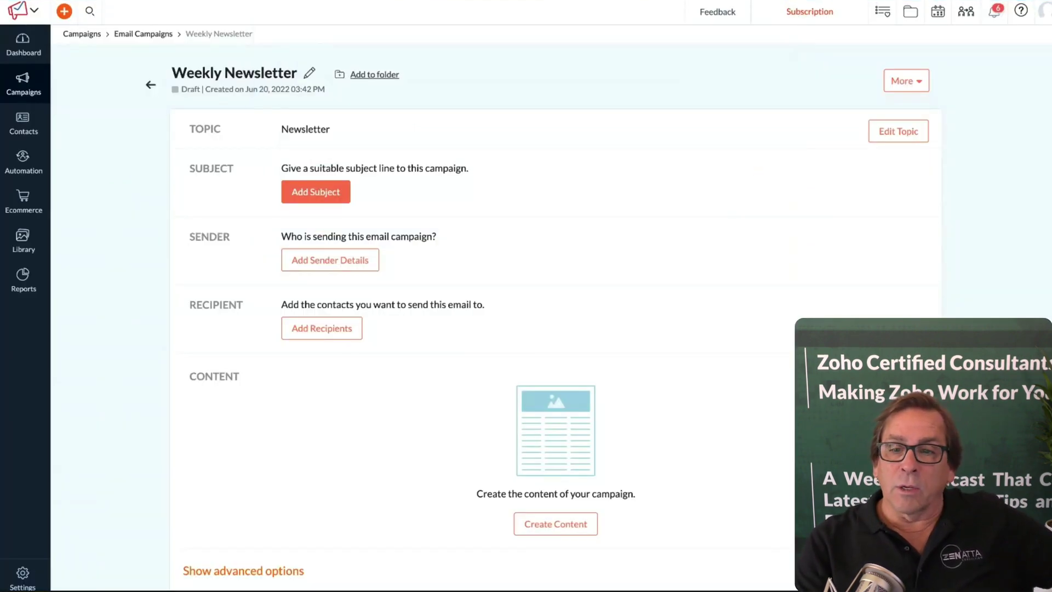
- Save subject 'Our Weekly Newsletter' and preheader 'Look here. Not There' for the campaign
click(318, 193)
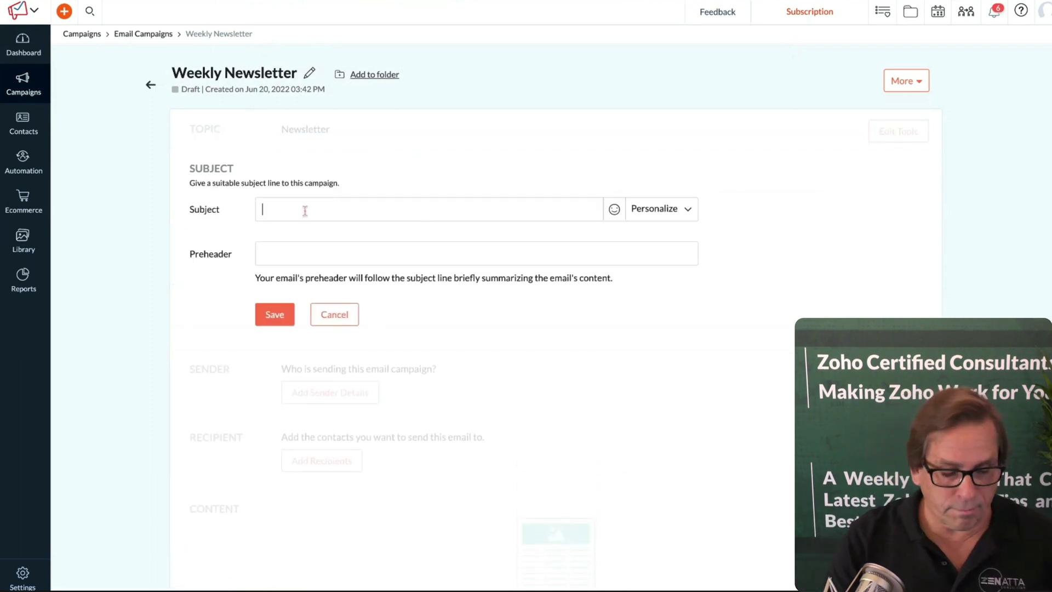
text(Our Weekly Newsl)
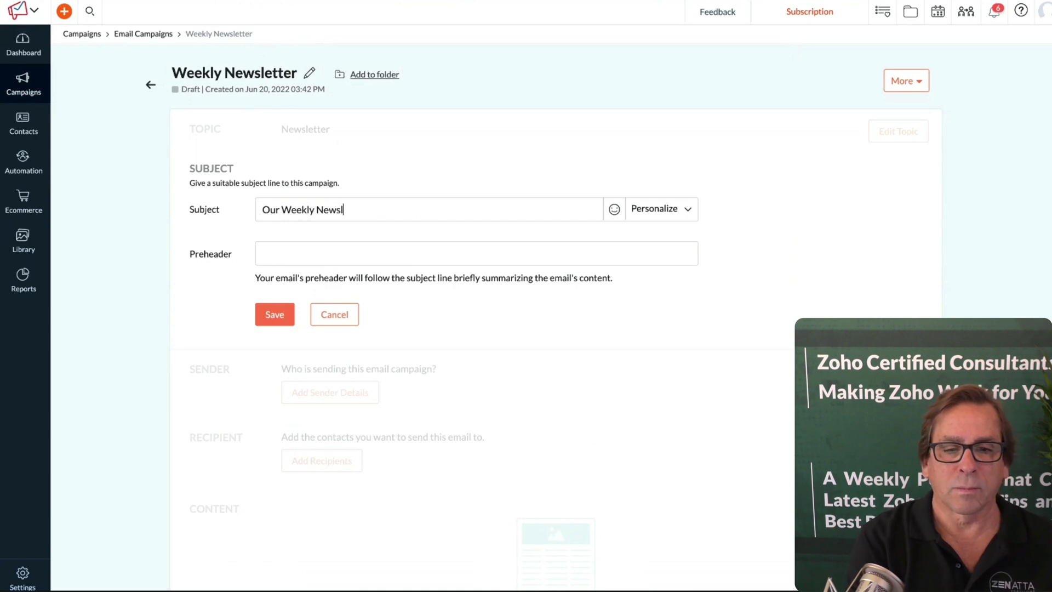
text(etter)
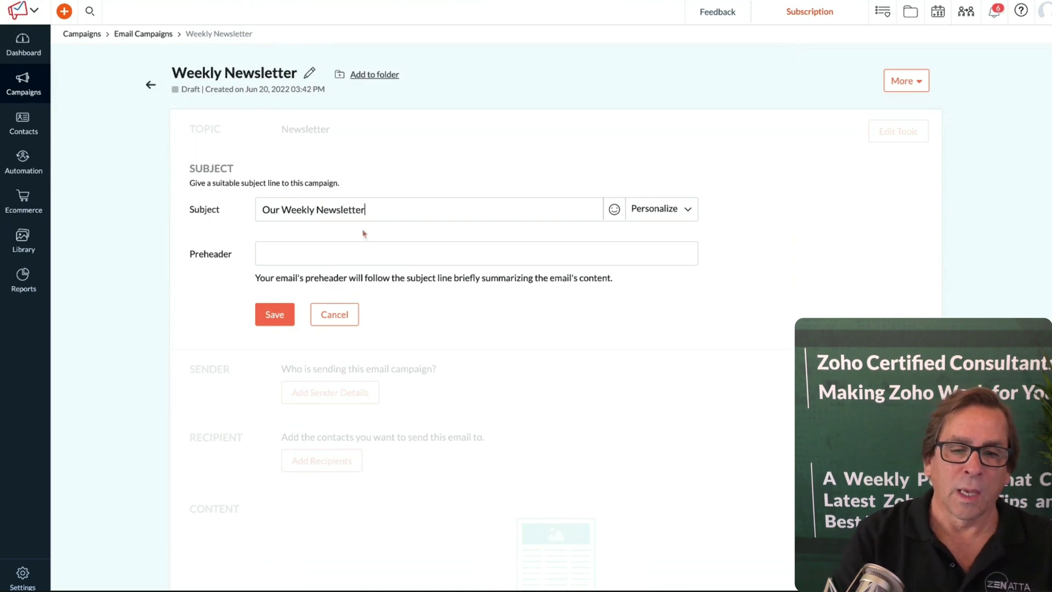
click(294, 250)
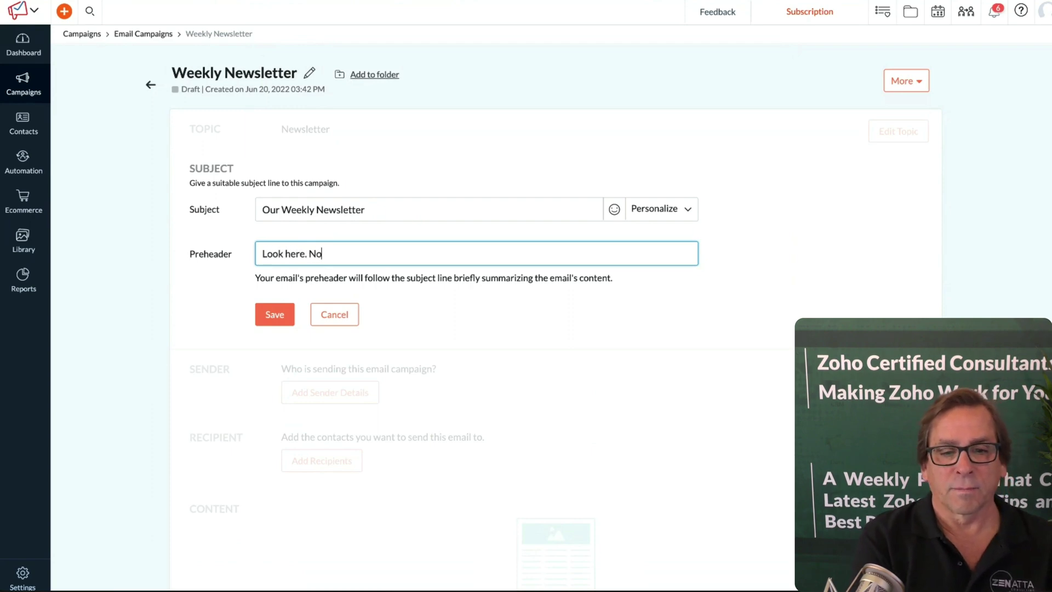
text(There)
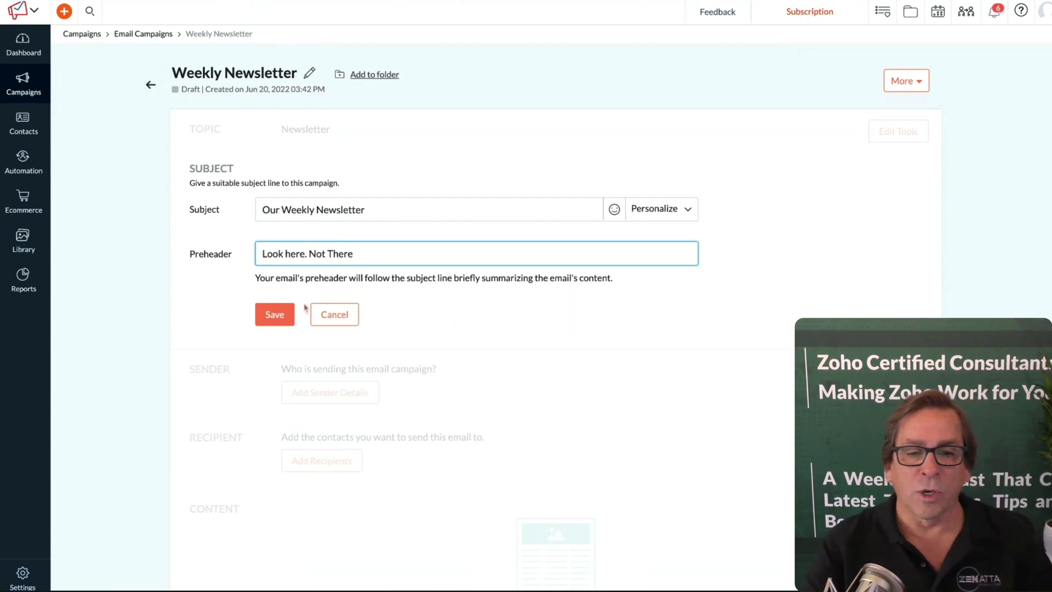
click(274, 313)
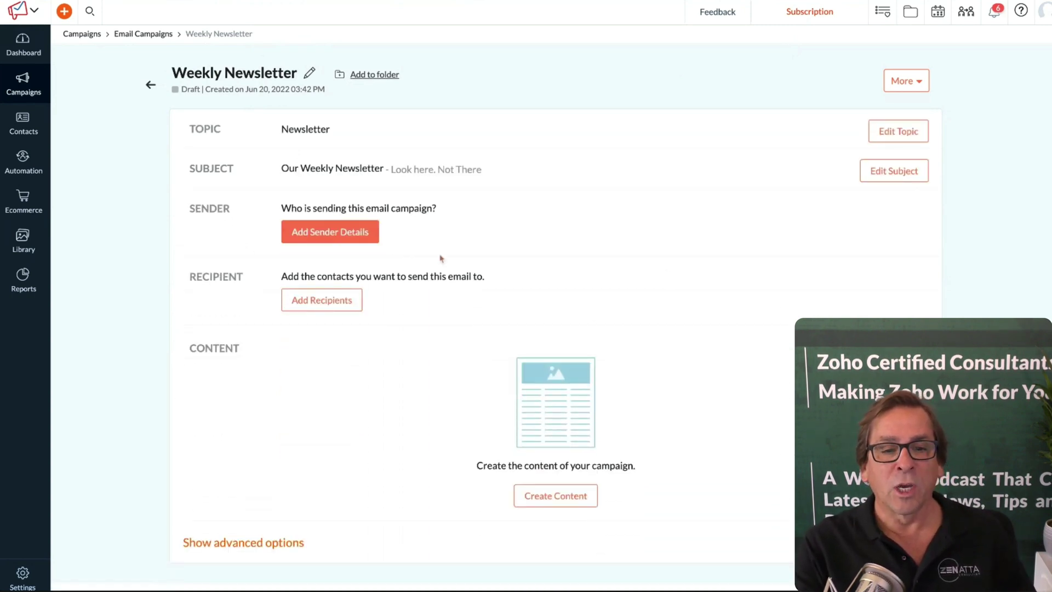
- Enter a sender name, keep the default sender address, and save the sender details
click(351, 230)
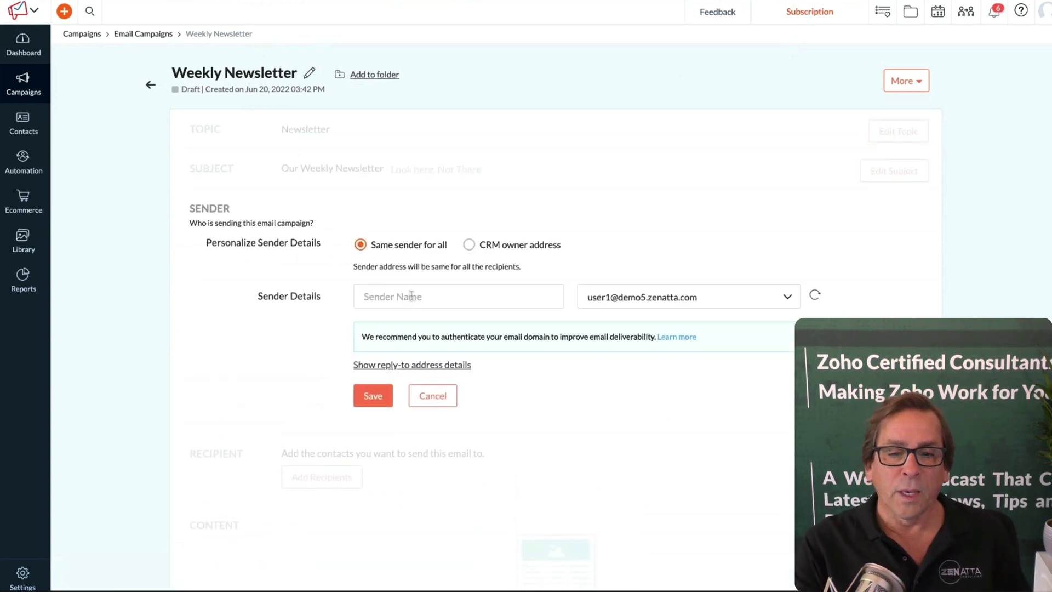
click(411, 296)
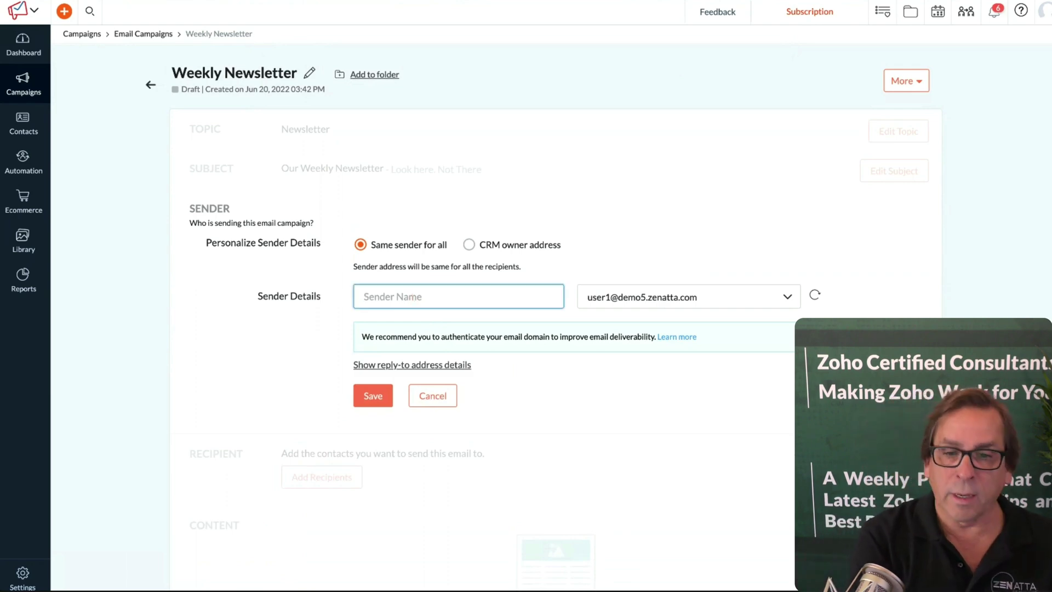
text(Brett Martin)
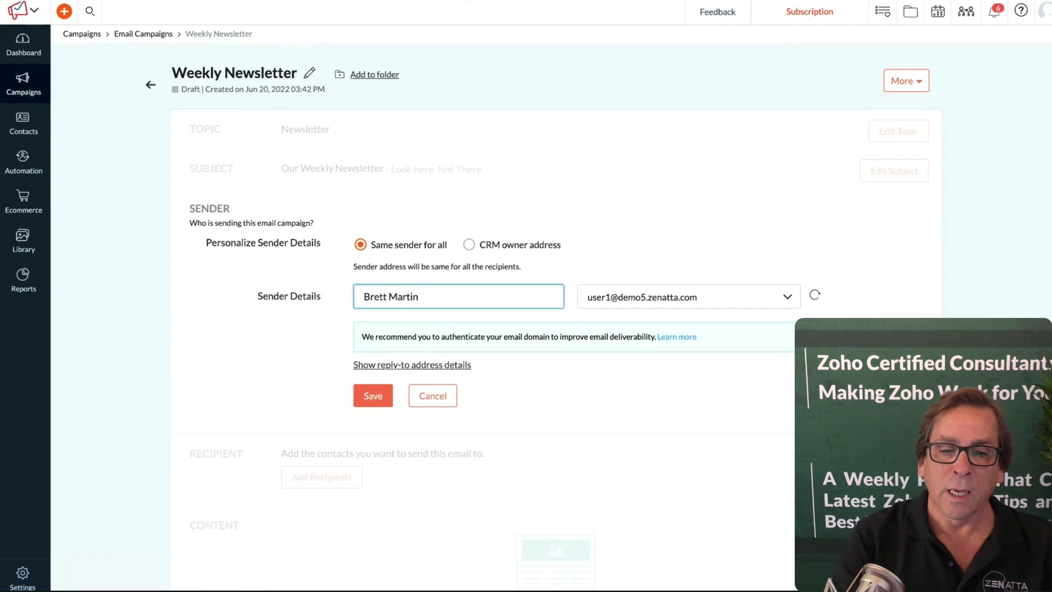
click(626, 400)
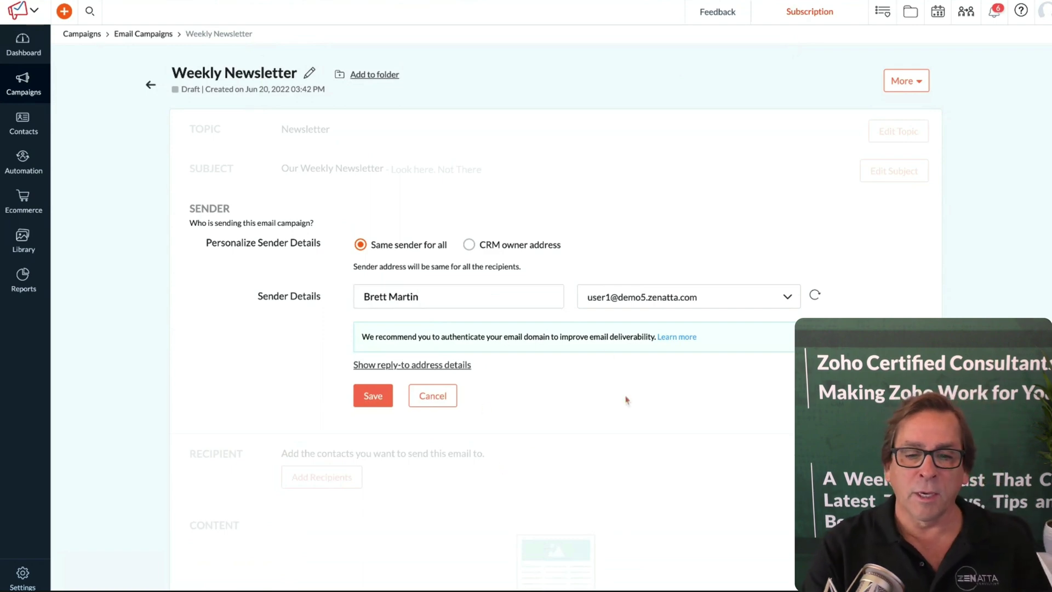
click(356, 397)
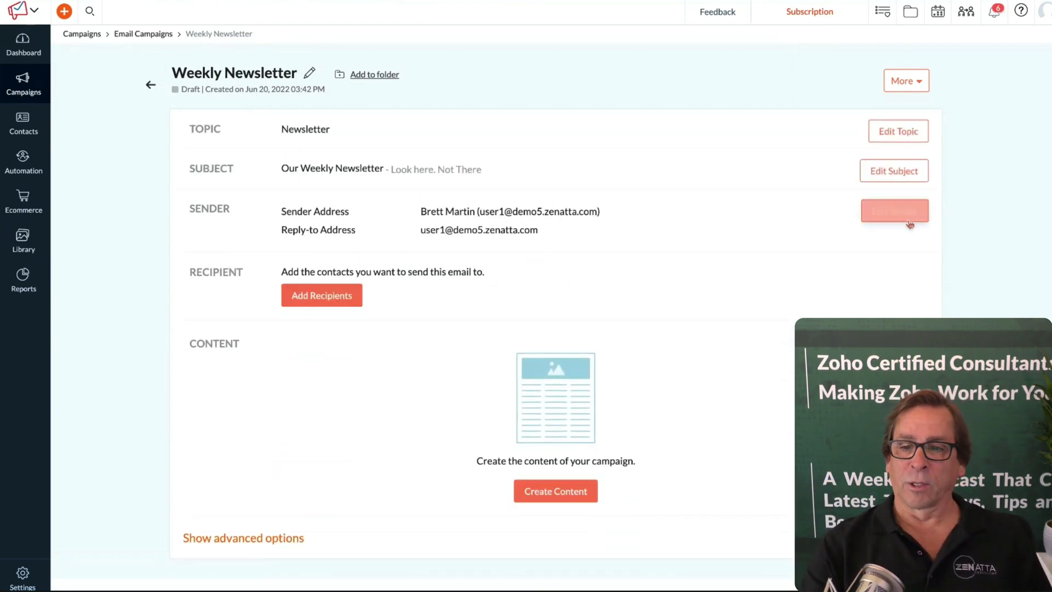
- Try switching the sender to the CRM owner address, then cancel the change
click(895, 211)
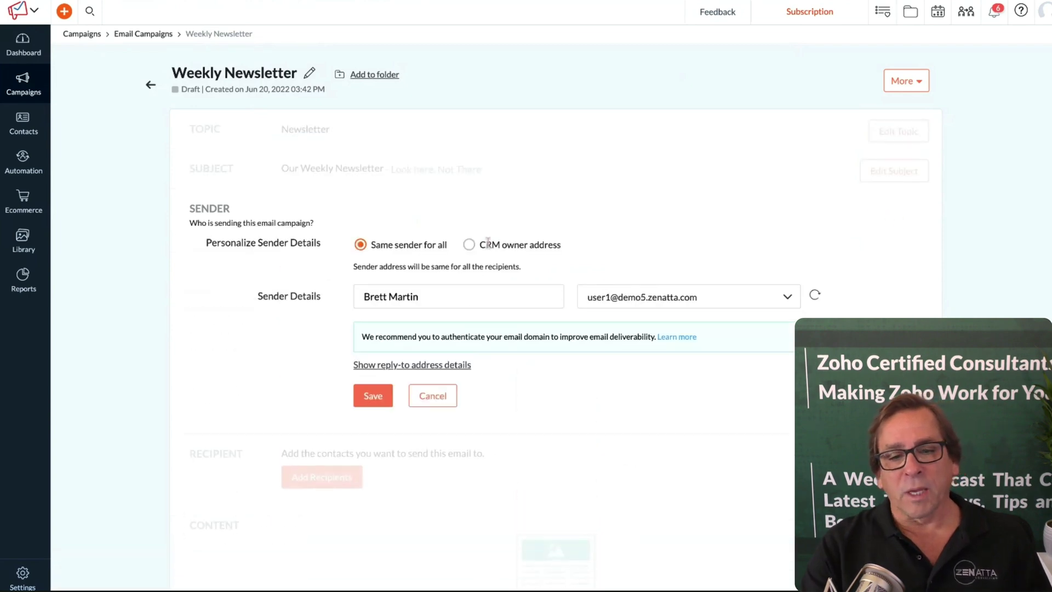
click(472, 248)
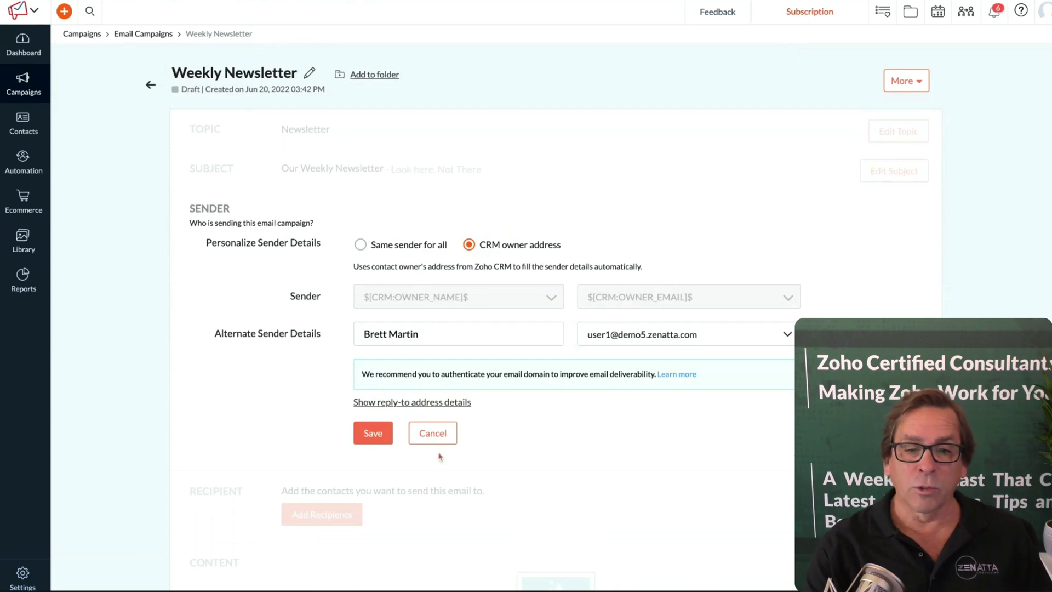
click(433, 432)
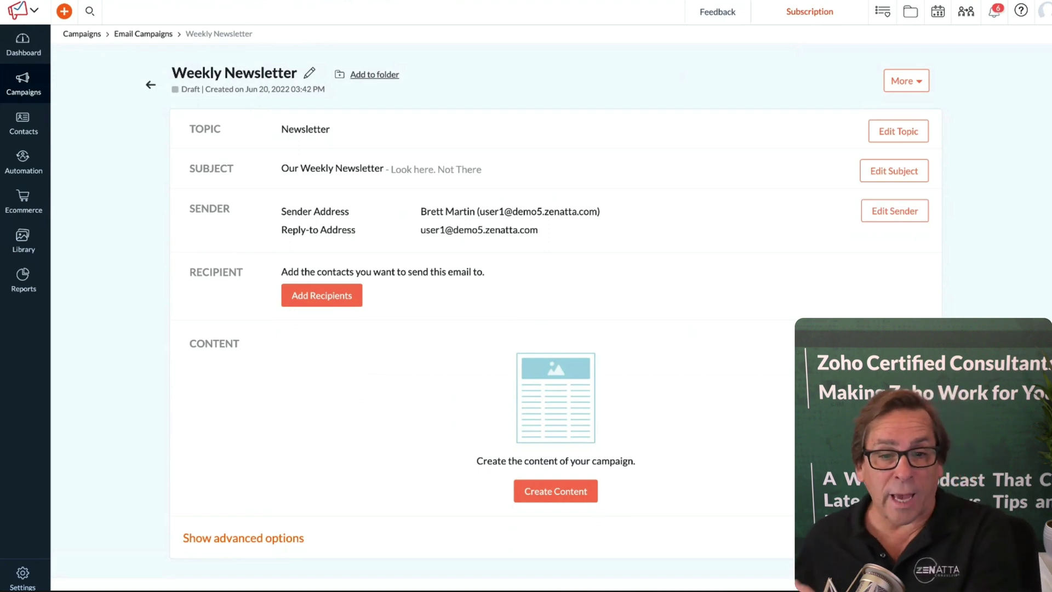
click(327, 295)
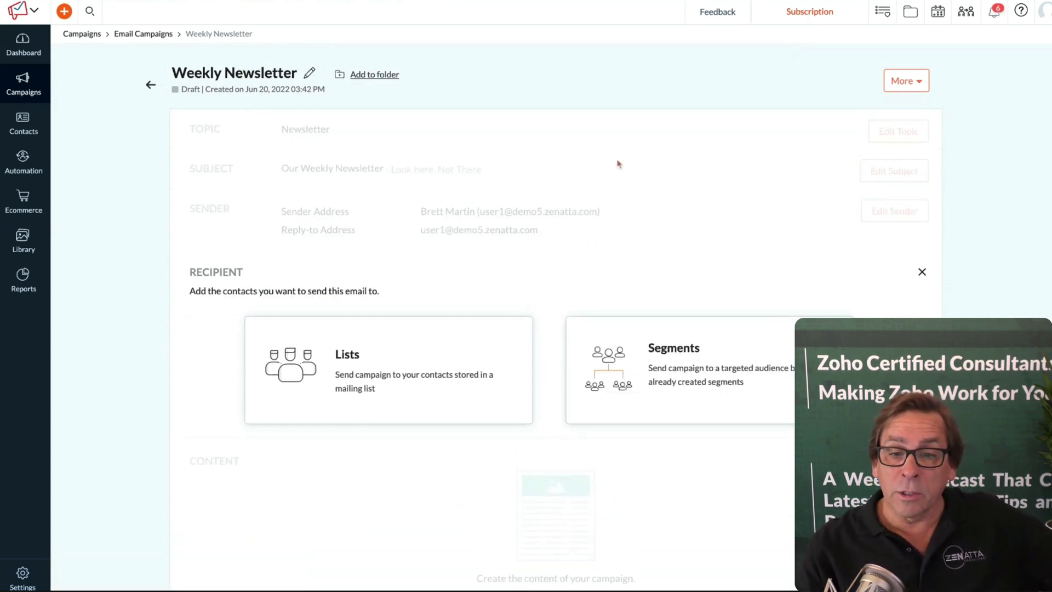
click(376, 364)
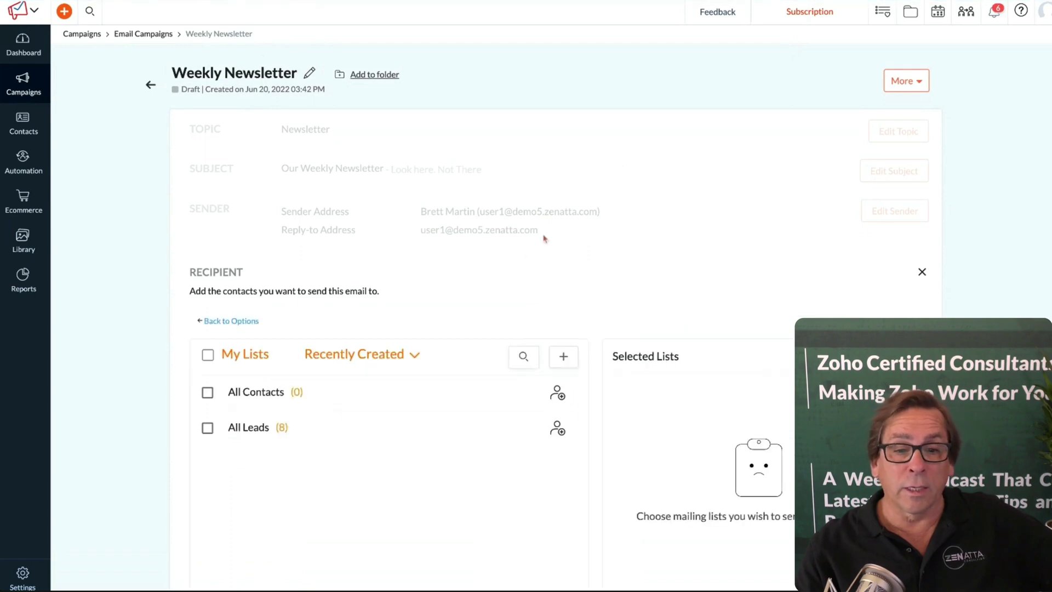
scroll(545, 236, down, 5)
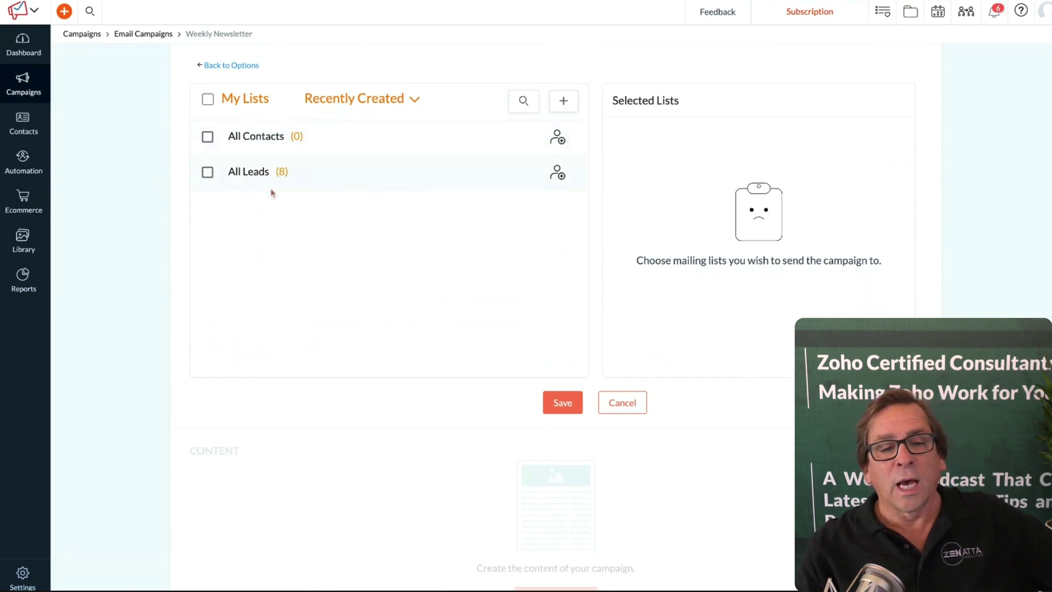
scroll(266, 209, up, 3)
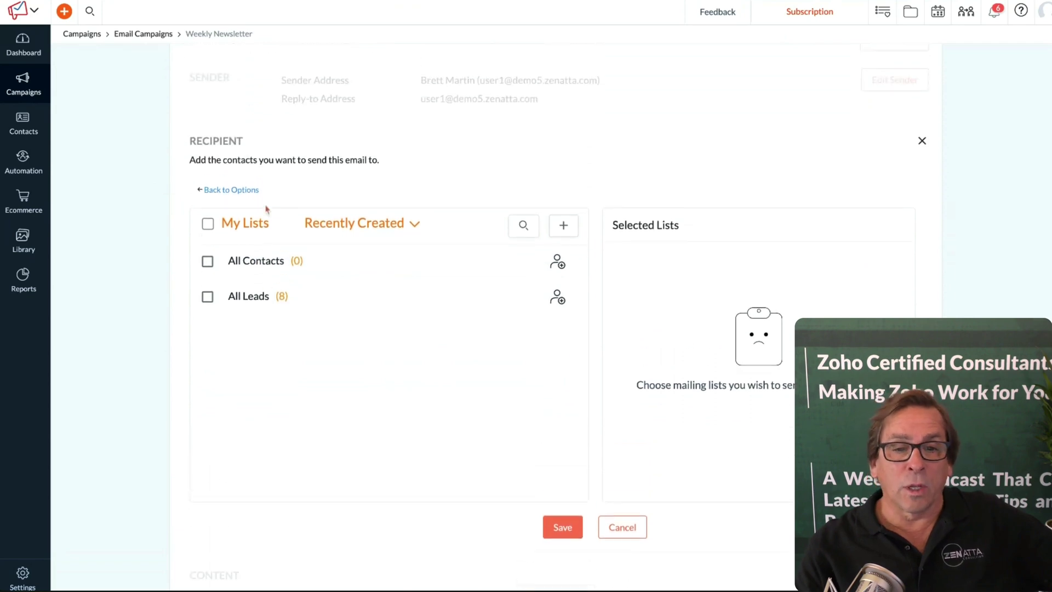
scroll(266, 209, up, 3)
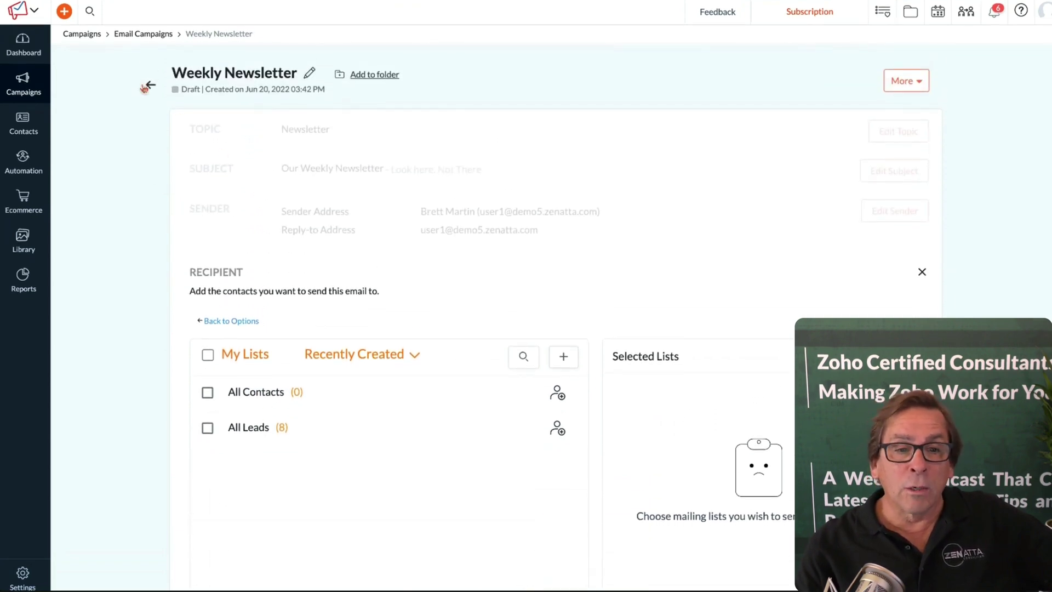
click(150, 86)
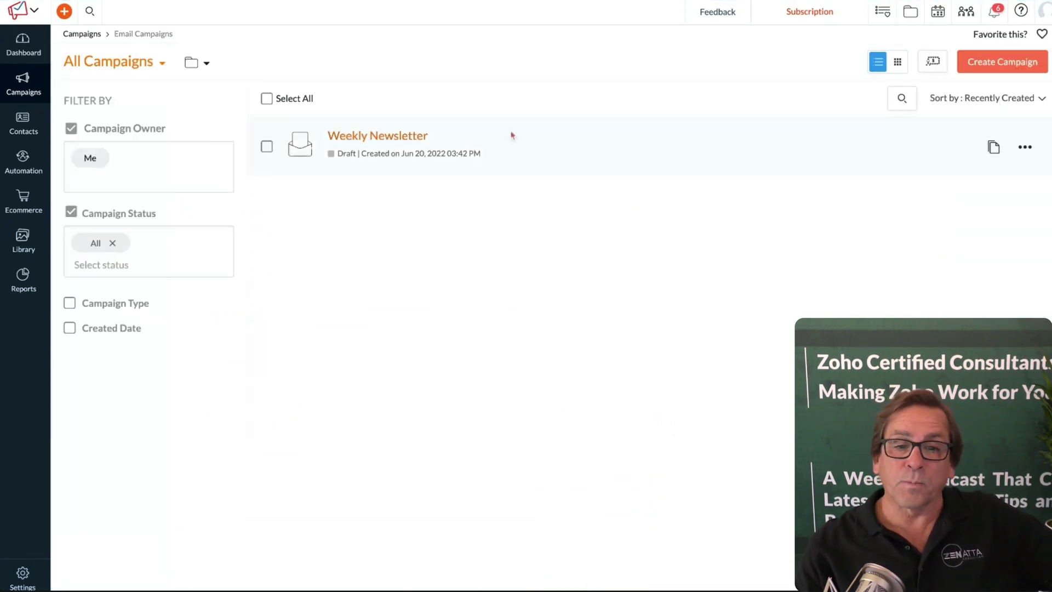
click(377, 145)
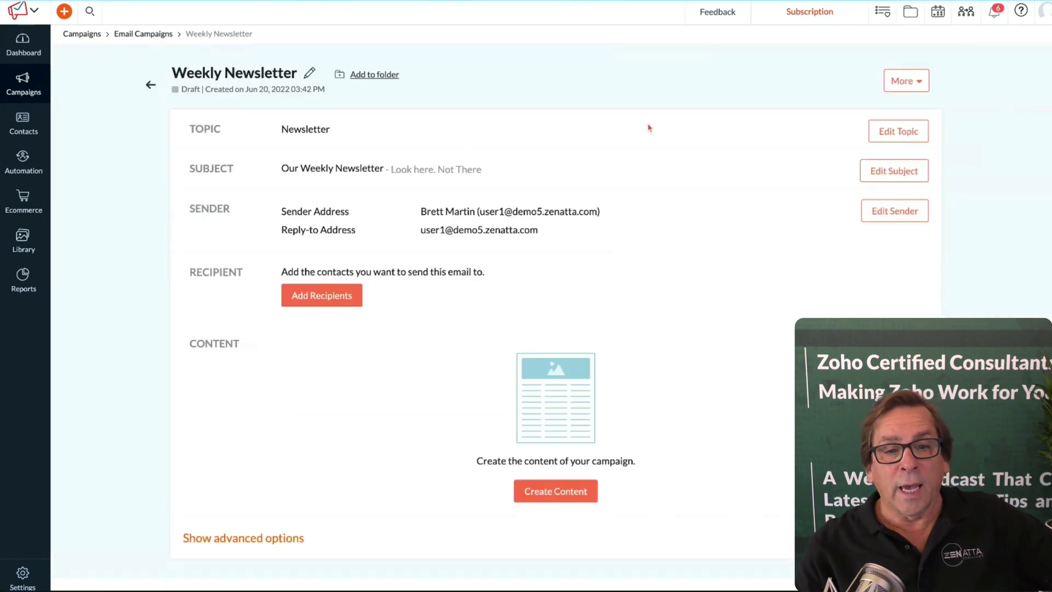
- Choose the Newsletter segment as recipients, giving 8 total, and save
click(338, 299)
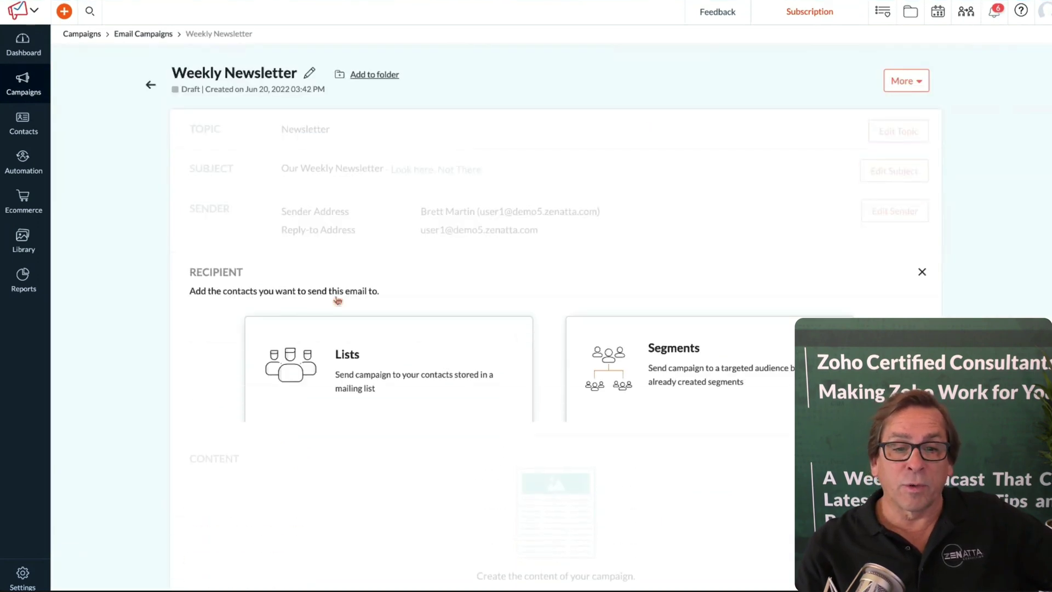
click(709, 366)
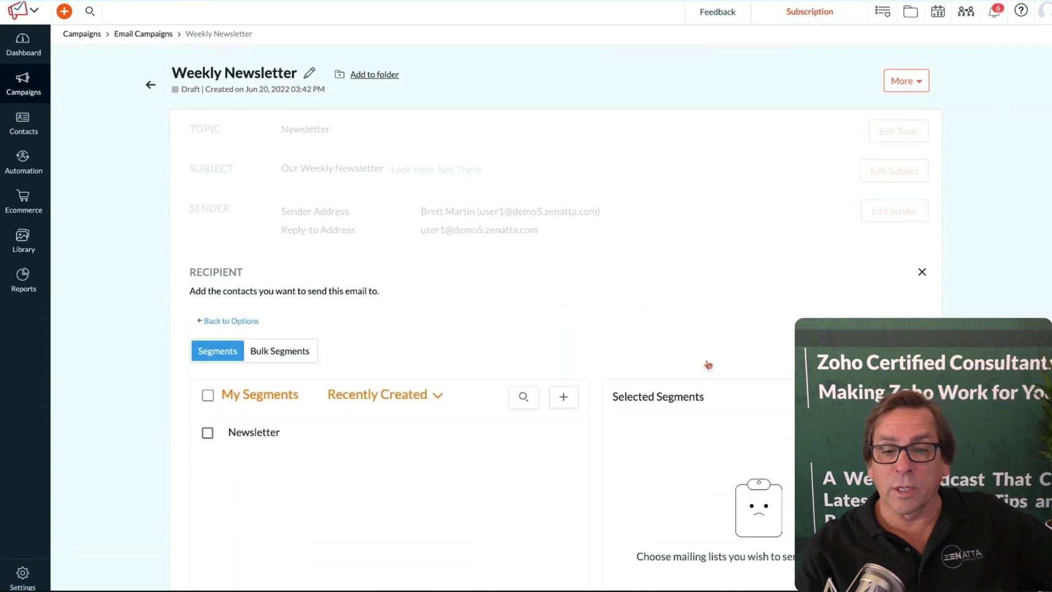
scroll(599, 285, down, 3)
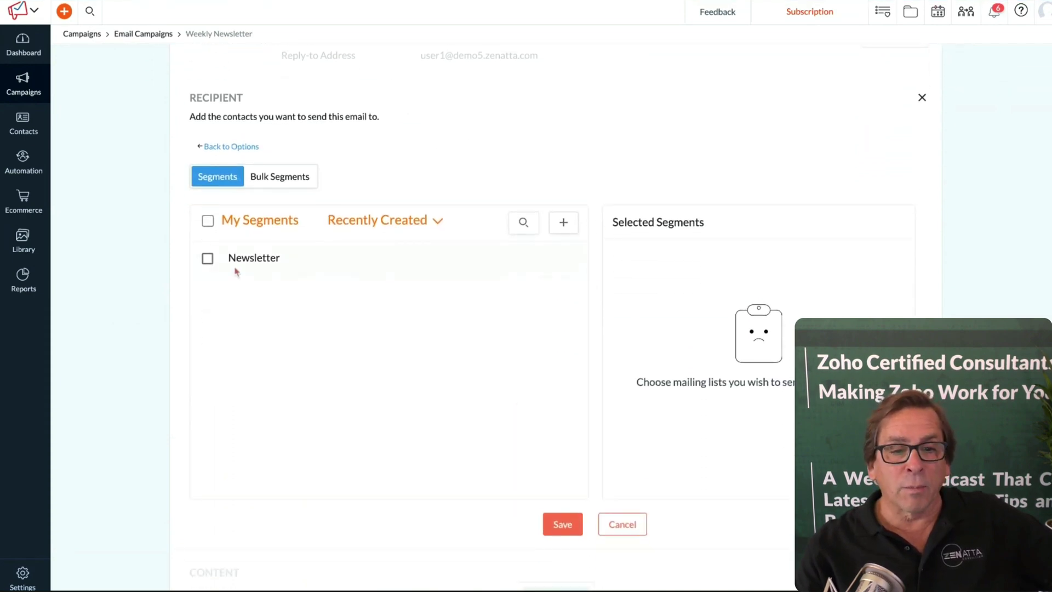
click(208, 259)
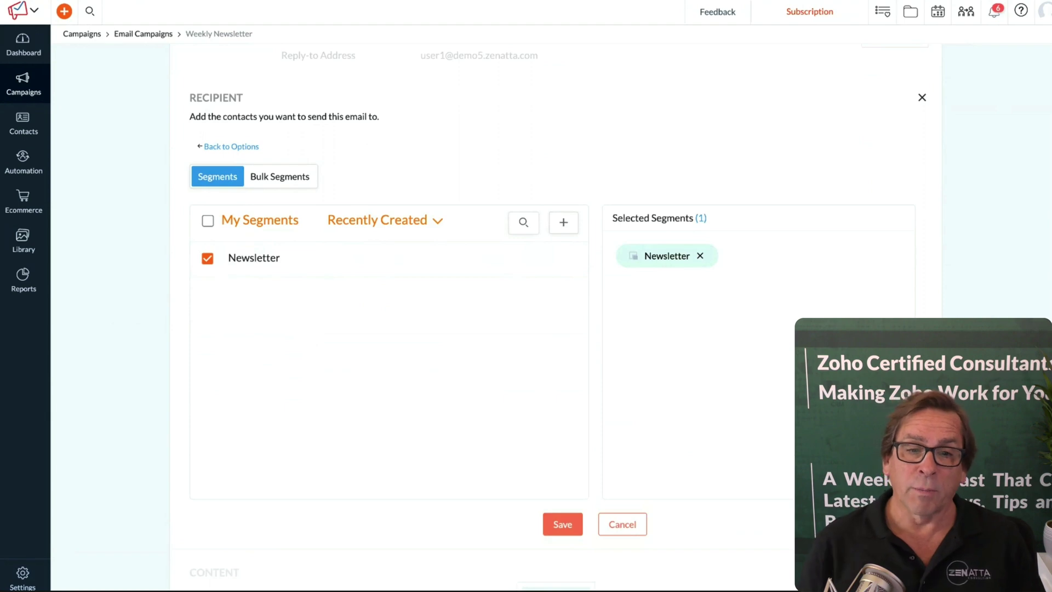
click(564, 525)
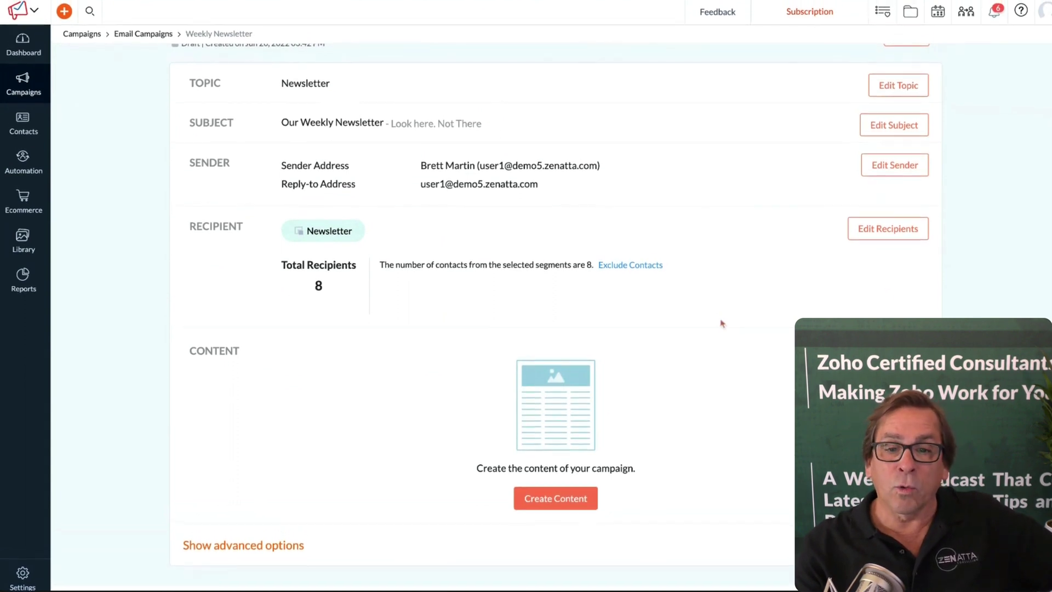
- Browse the pre-designed content templates, then go back to the Weekly Newsletter summary
click(556, 500)
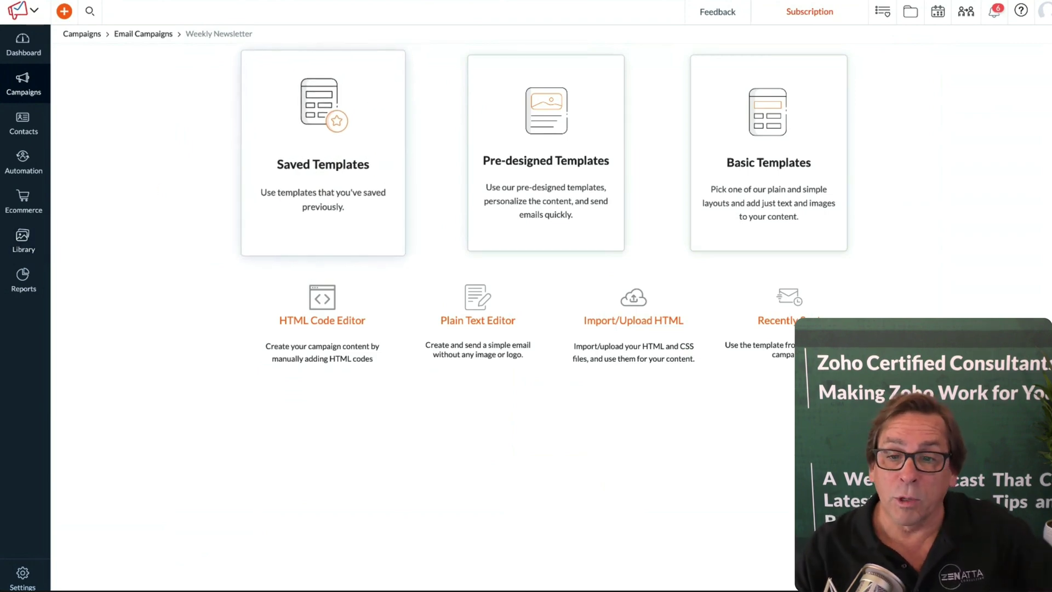
click(567, 183)
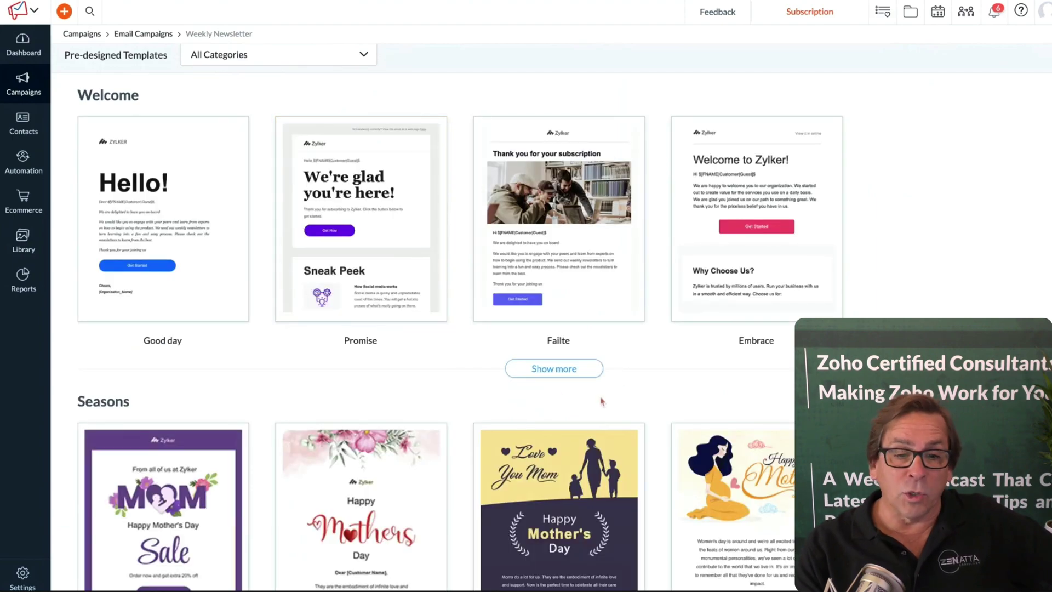
scroll(601, 402, down, 15)
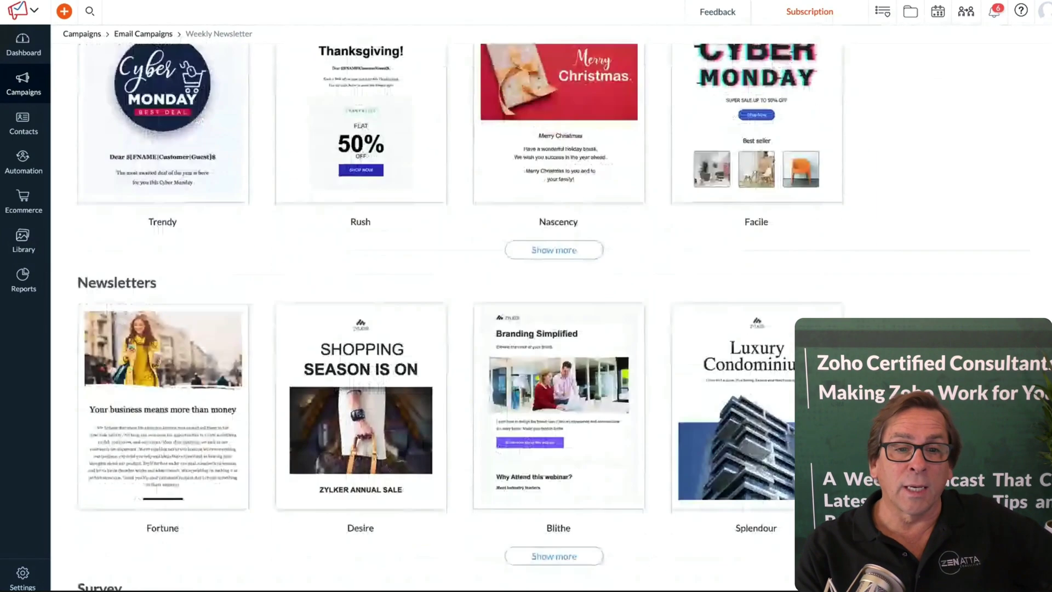
scroll(461, 307, down, 15)
scroll(461, 307, up, 20)
scroll(548, 307, up, 15)
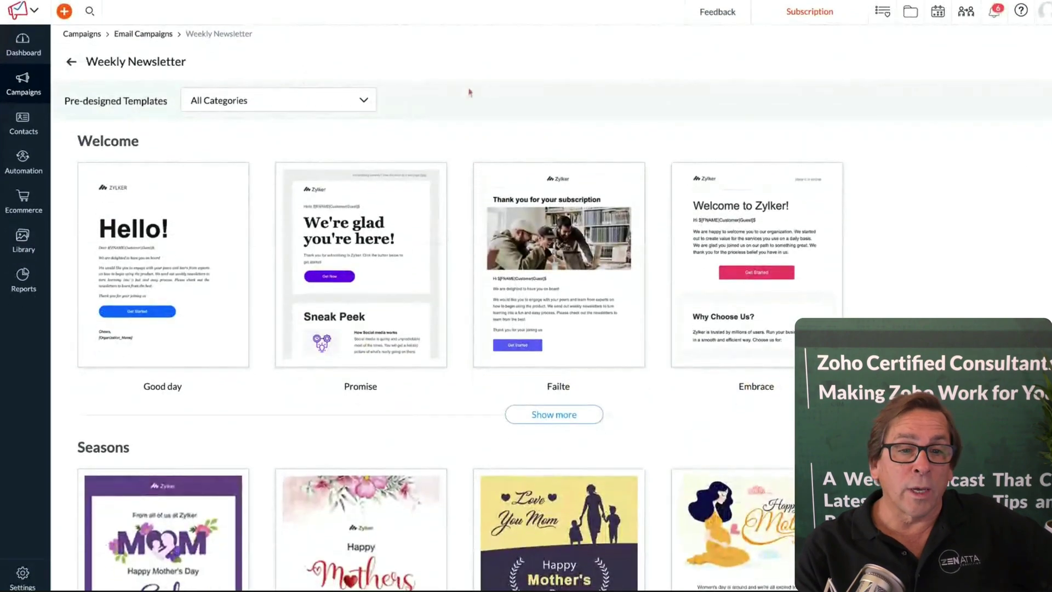
click(70, 64)
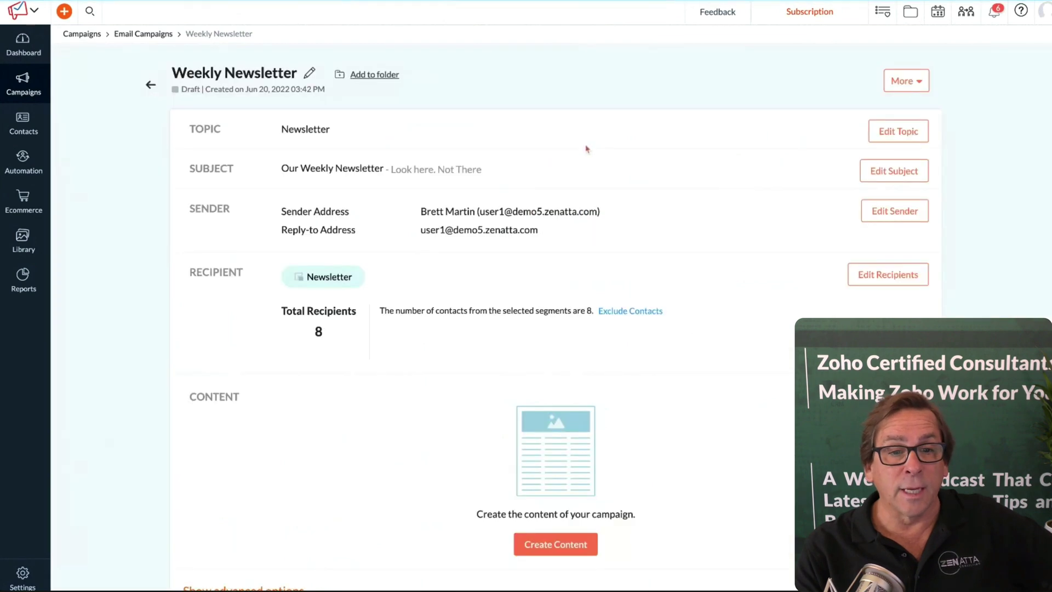
scroll(688, 362, down, 1)
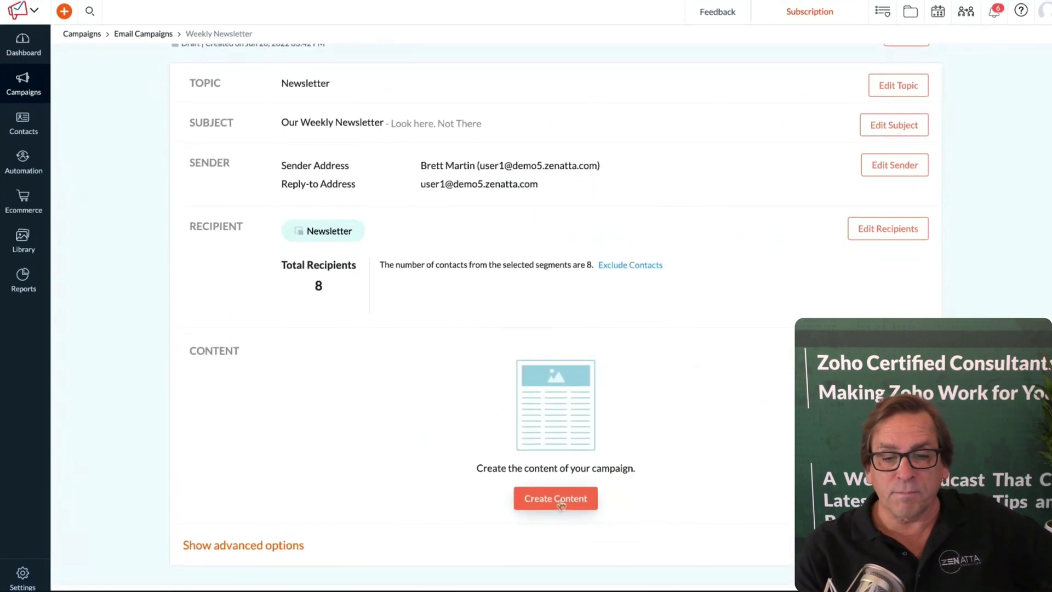
click(583, 499)
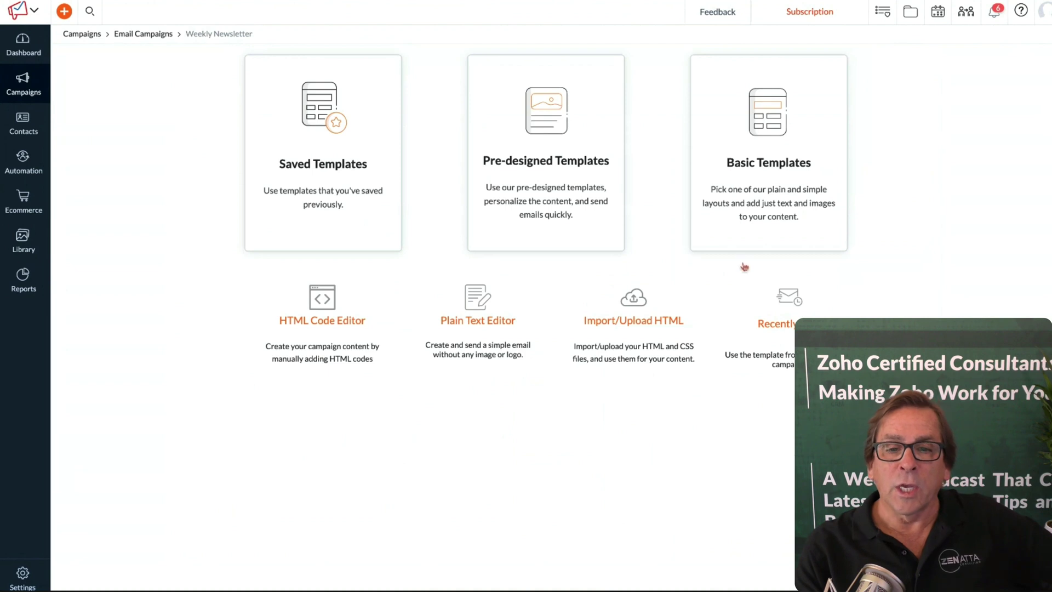
click(777, 142)
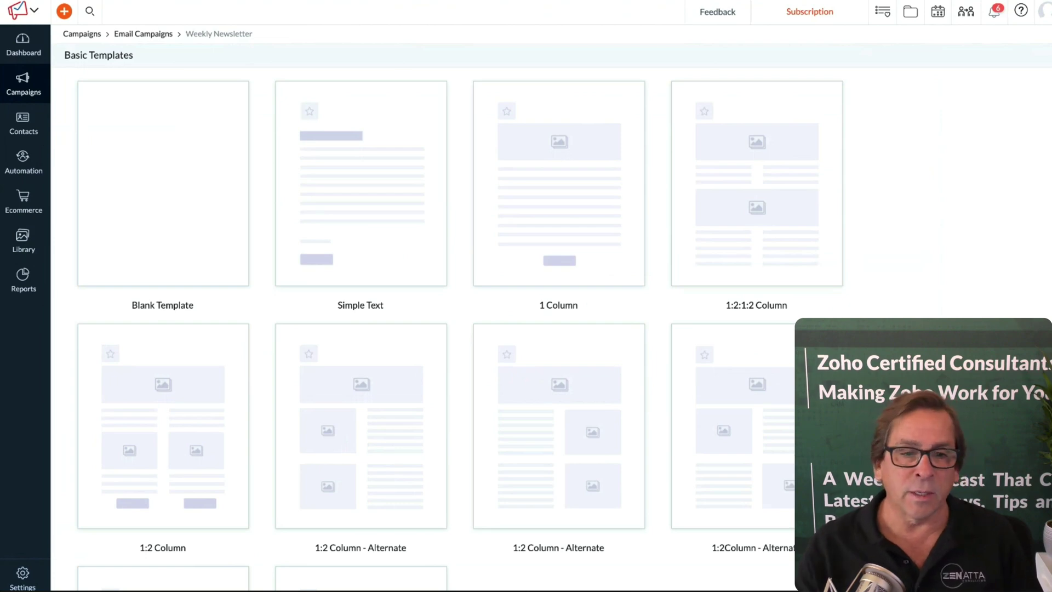
scroll(654, 378, down, 5)
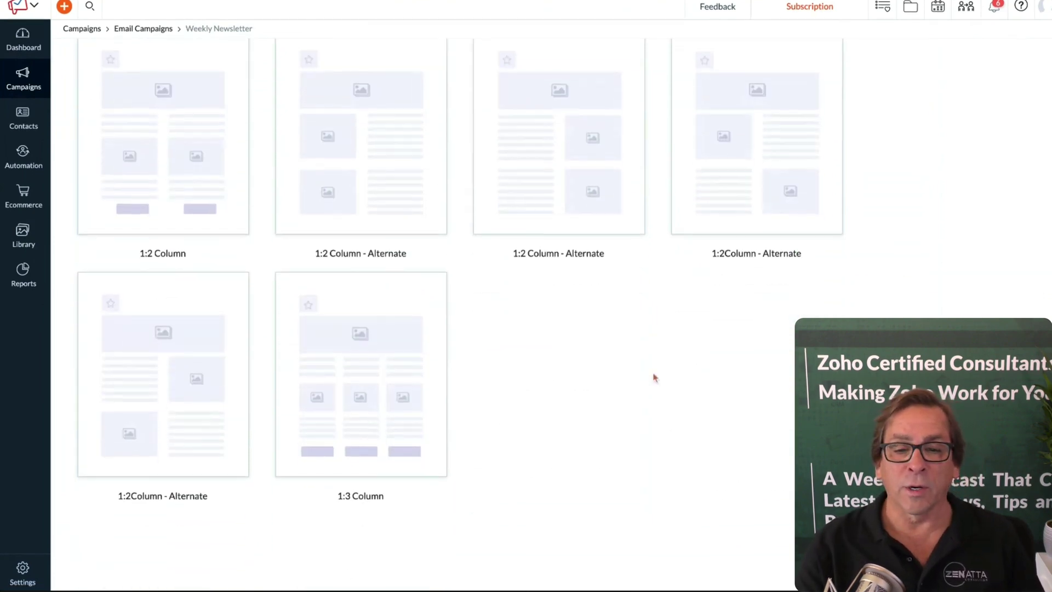
scroll(448, 307, up, 5)
scroll(447, 307, down, 3)
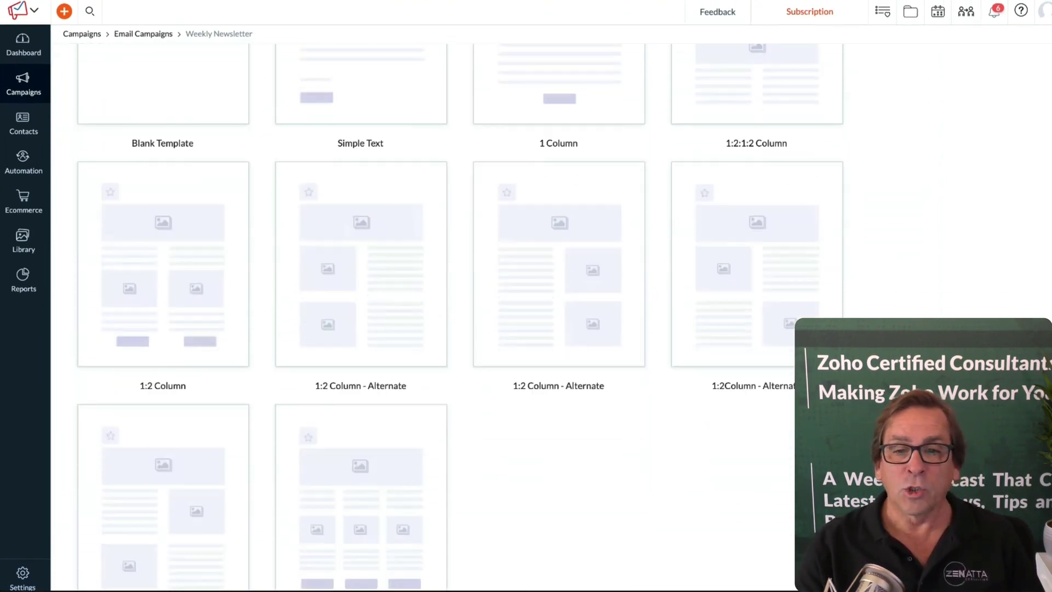
scroll(448, 307, up, 2)
scroll(571, 110, up, 2)
scroll(571, 109, down, 5)
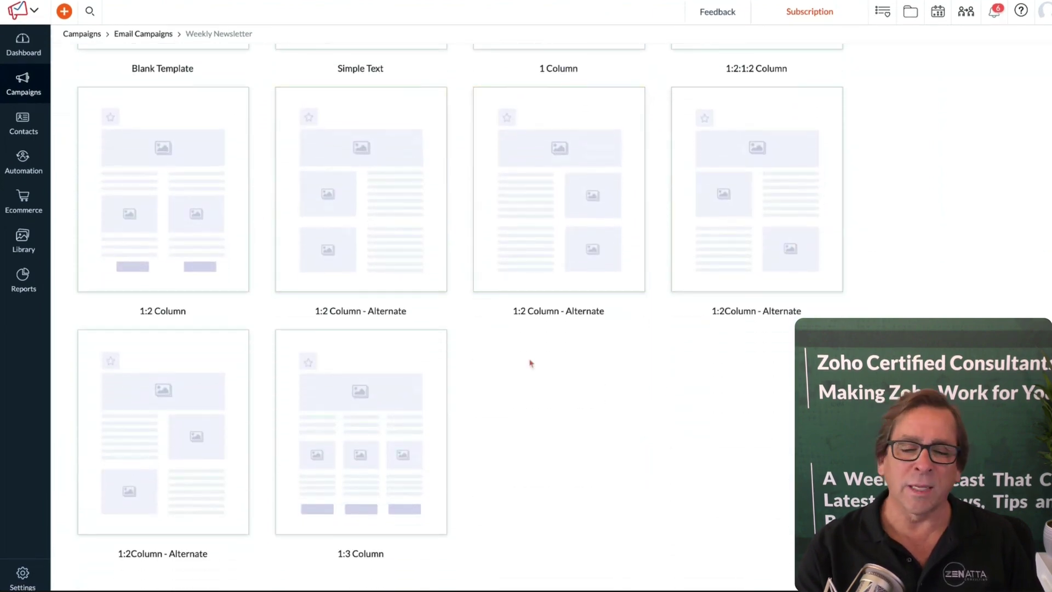
scroll(531, 363, up, 5)
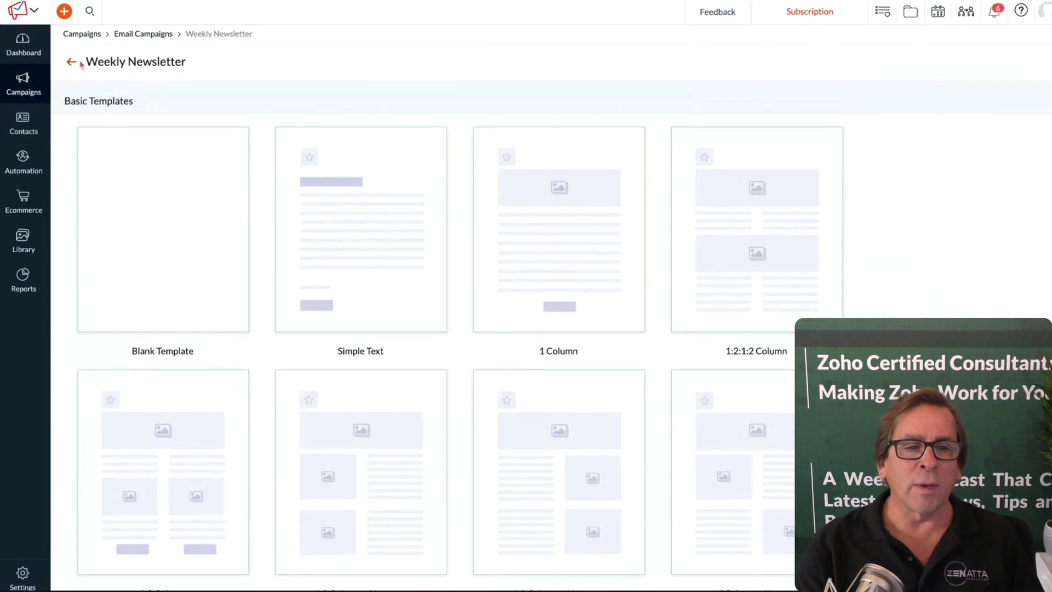
click(72, 65)
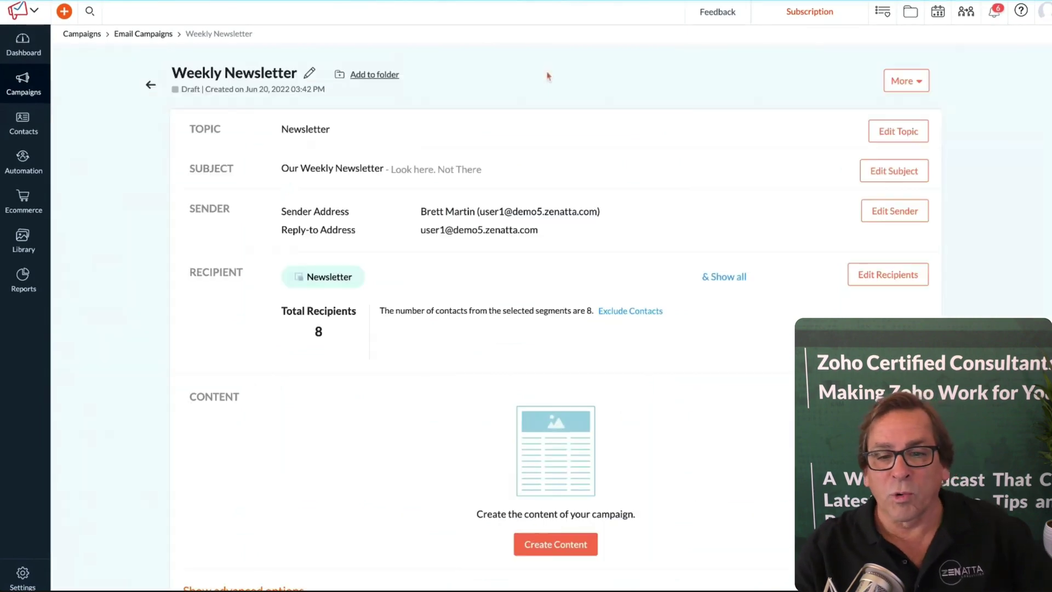
scroll(630, 343, down, 1)
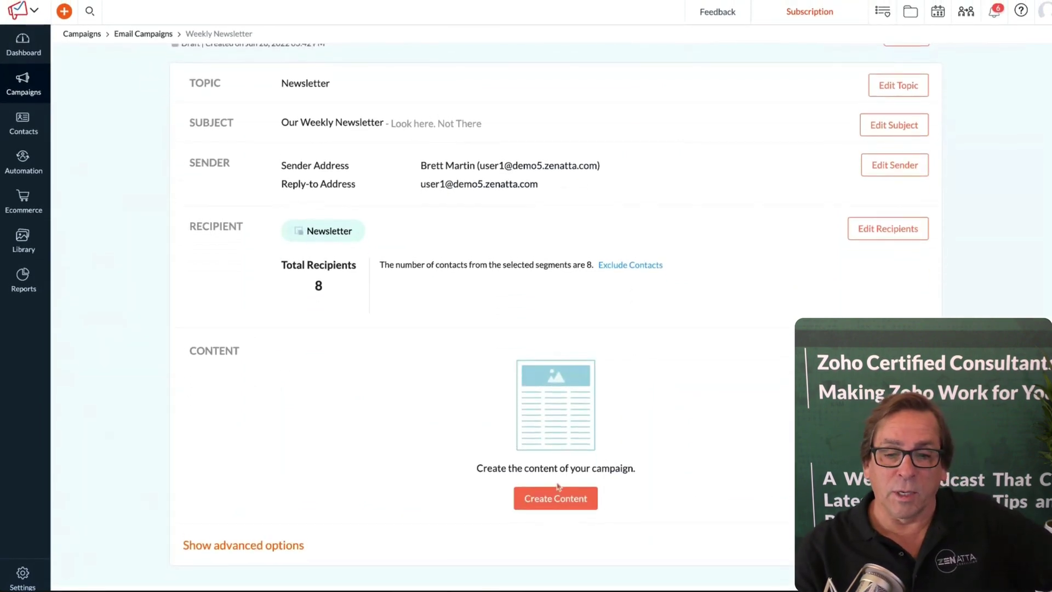
- Open the content-creation options via Create Content in the campaign's Content section
click(556, 493)
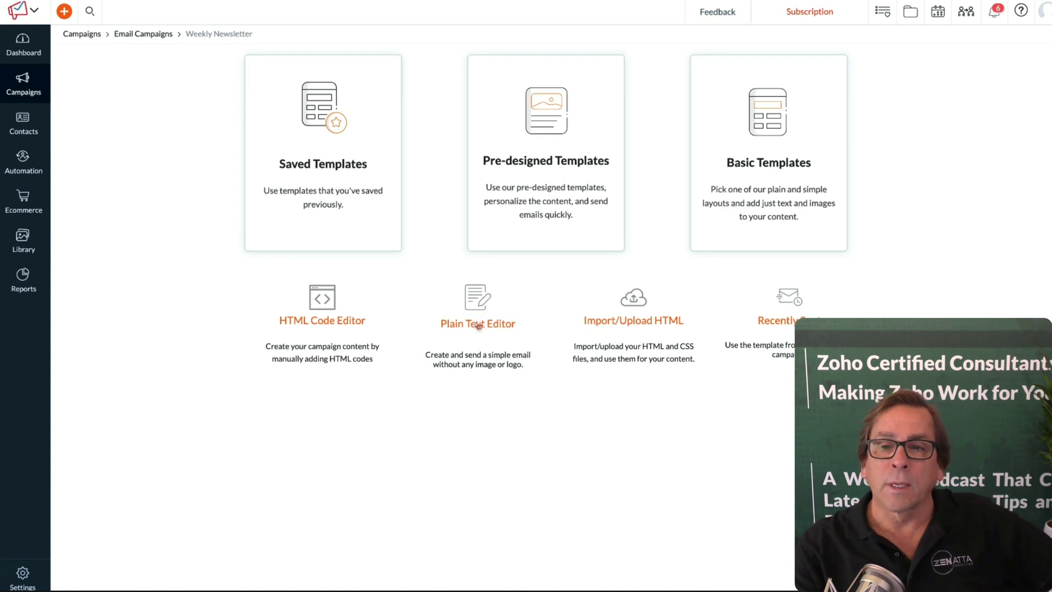
- In the Plain Text Editor, insert the first-name merge tag, then 'here is your newsletter. Enjoy'
click(479, 325)
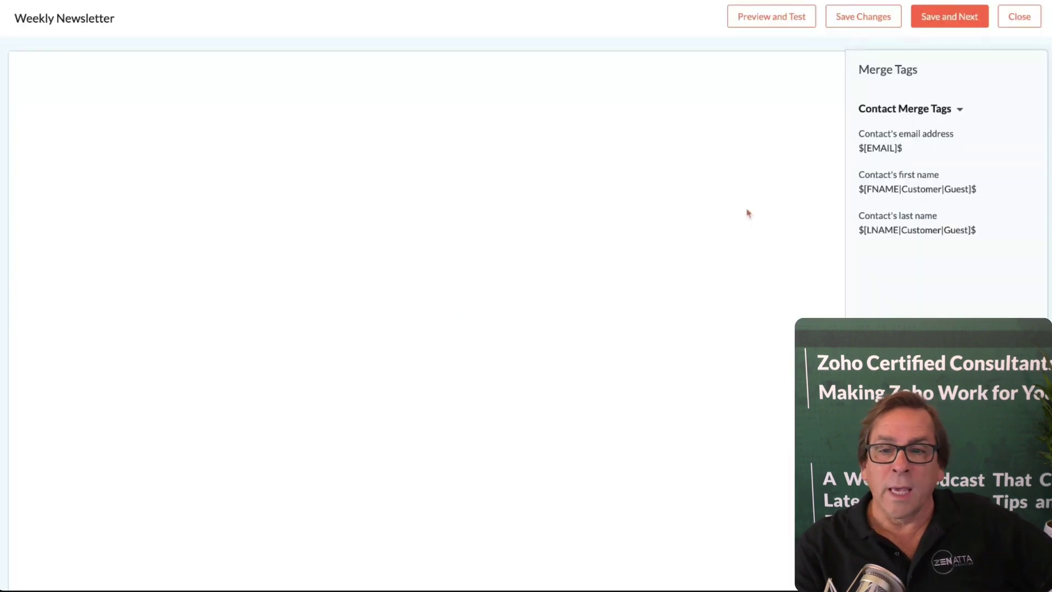
click(222, 114)
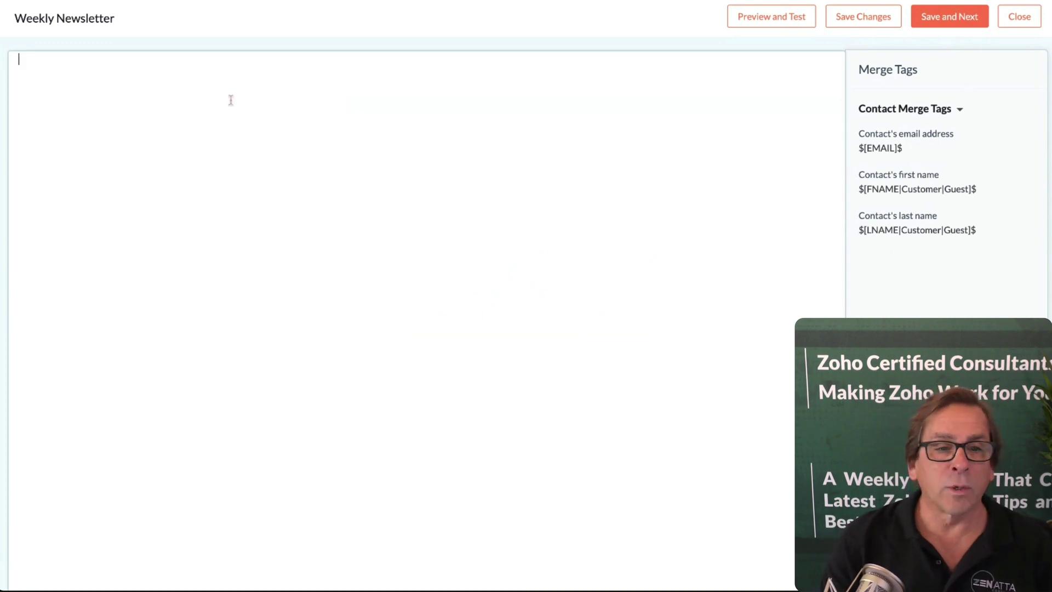
text(#)
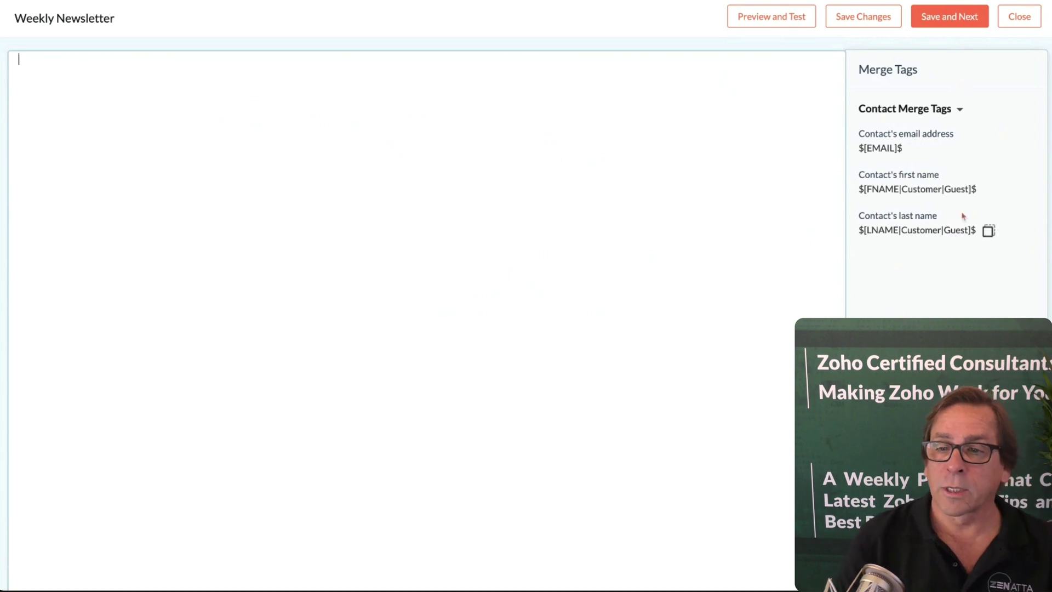
click(916, 186)
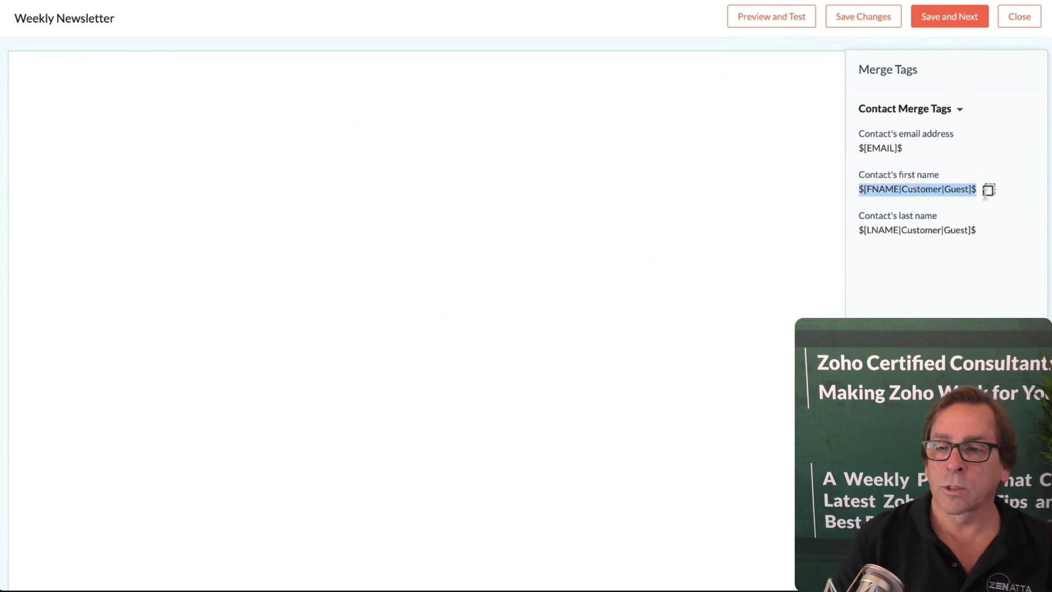
click(989, 190)
click(75, 76)
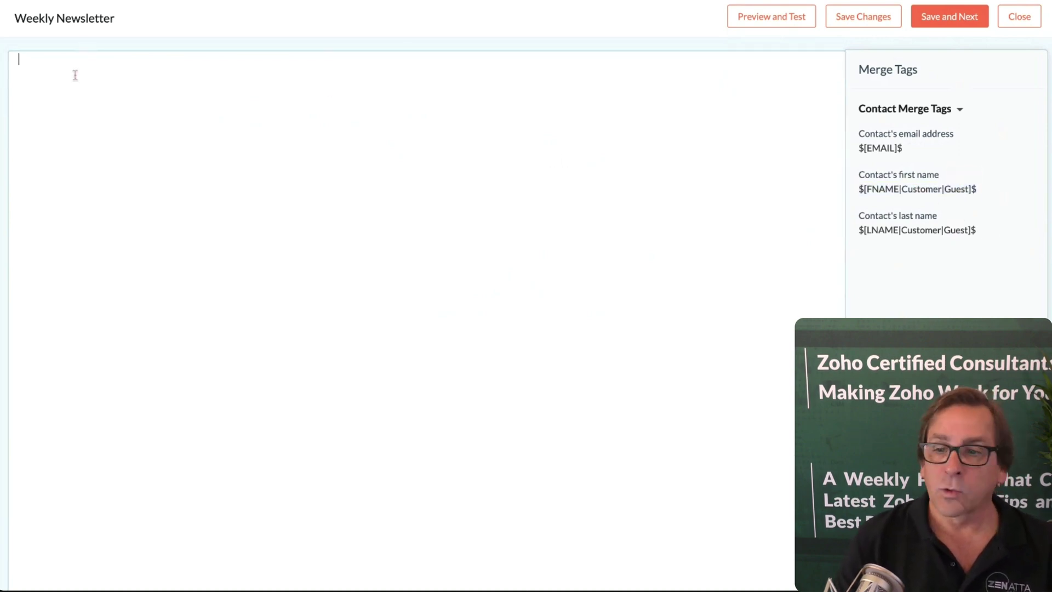
key(ctrl+v)
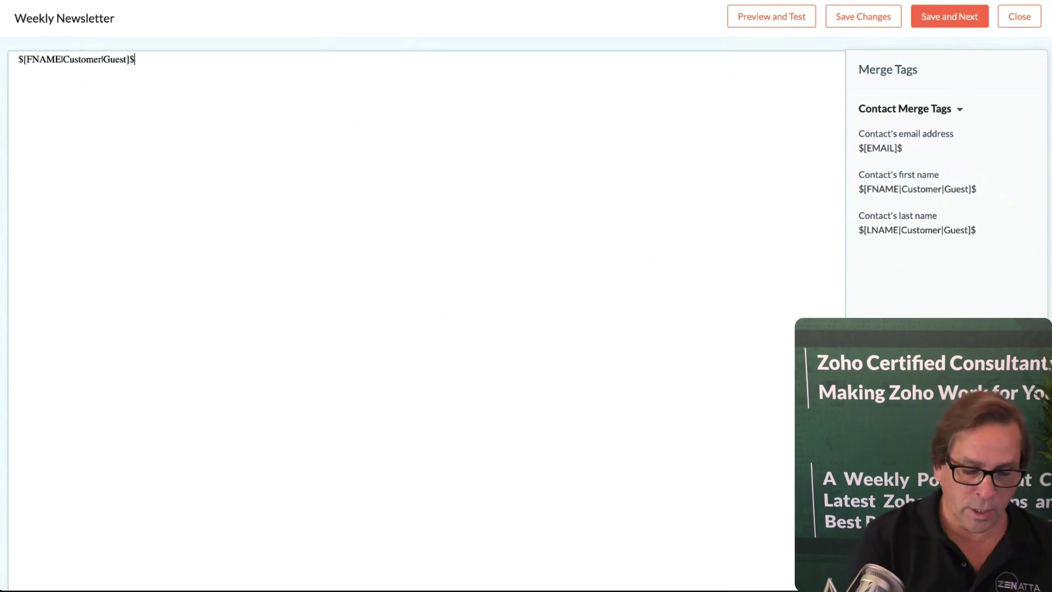
text(here is your new)
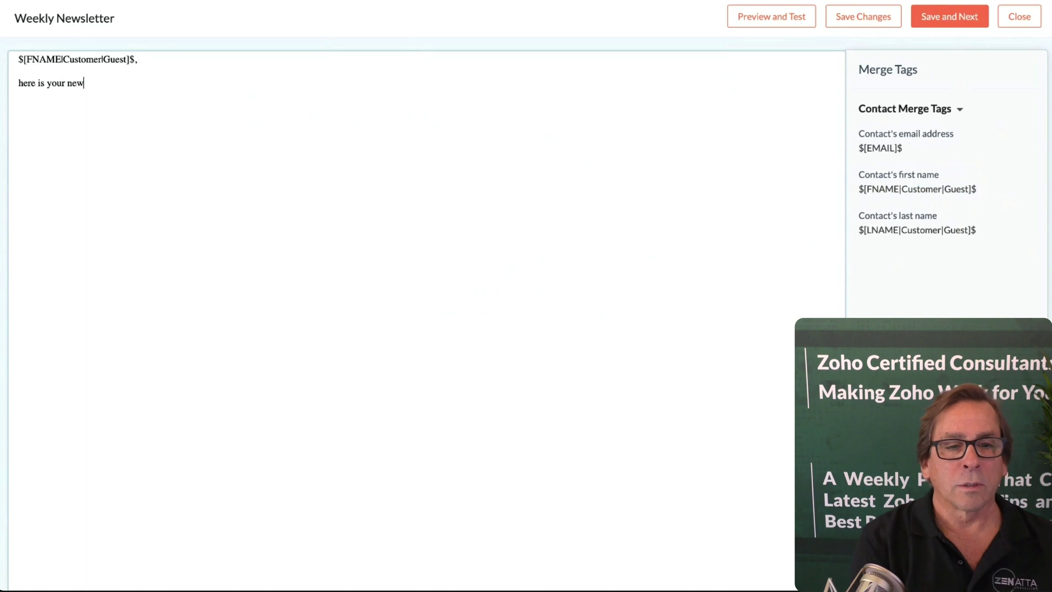
text(sletter.  Enjoy.)
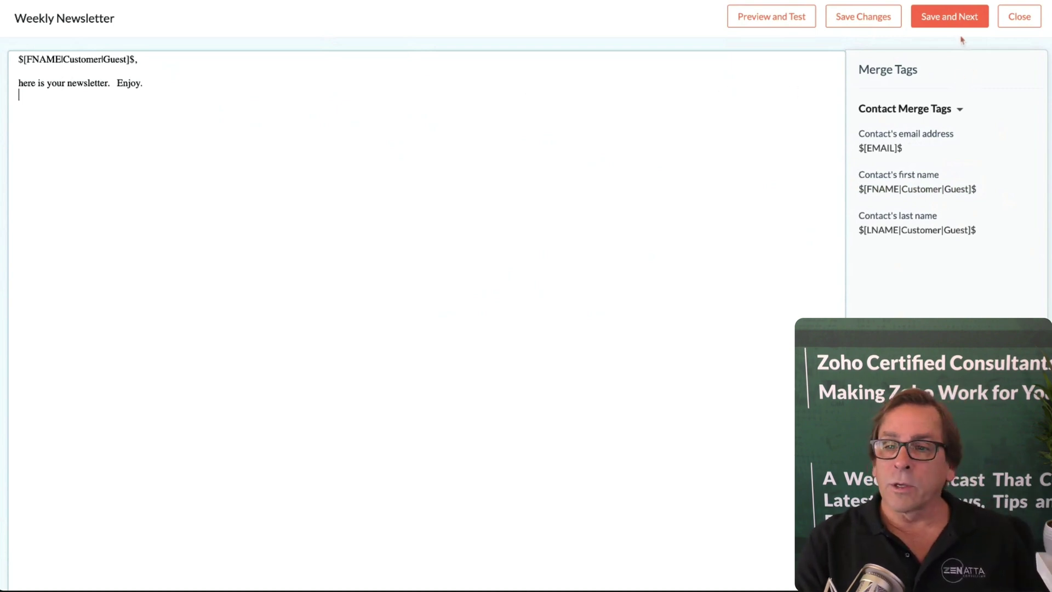
- Save the plain-text newsletter content and check it appears under Content in the campaign summary
click(952, 20)
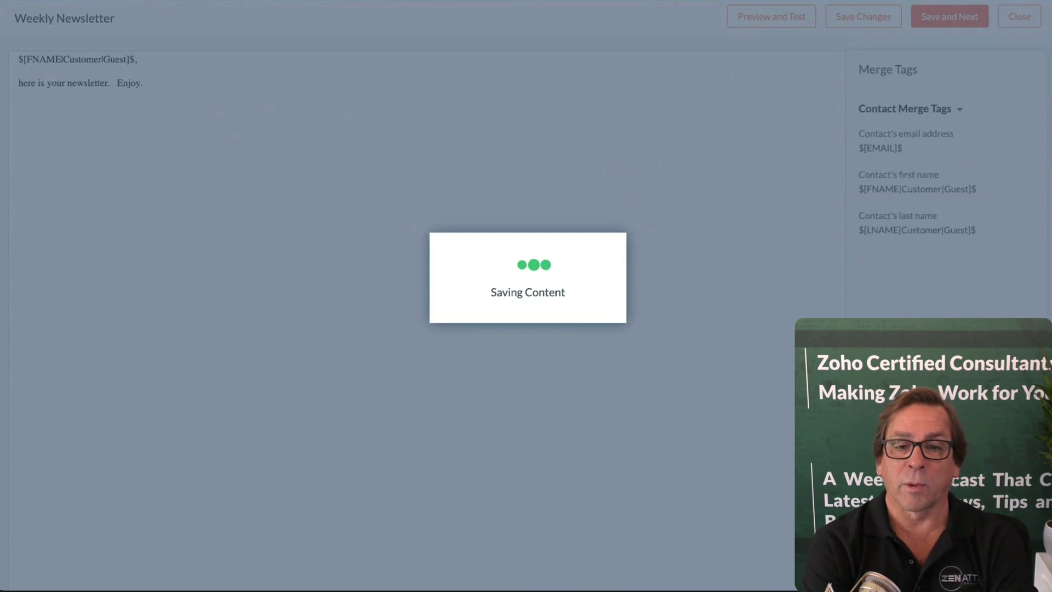
scroll(556, 309, down, 3)
scroll(568, 340, down, 2)
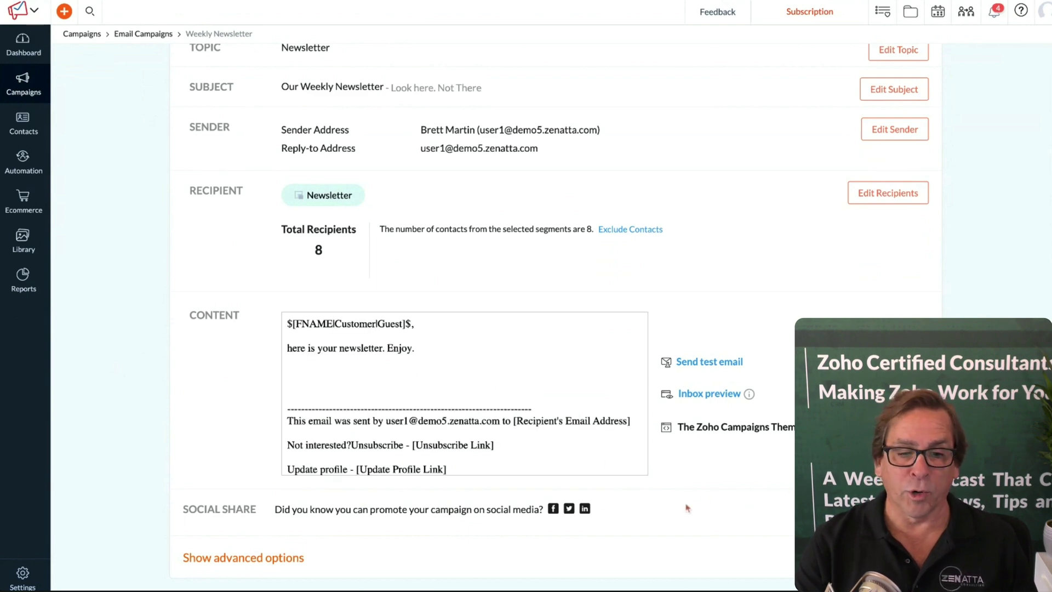
scroll(665, 359, up, 5)
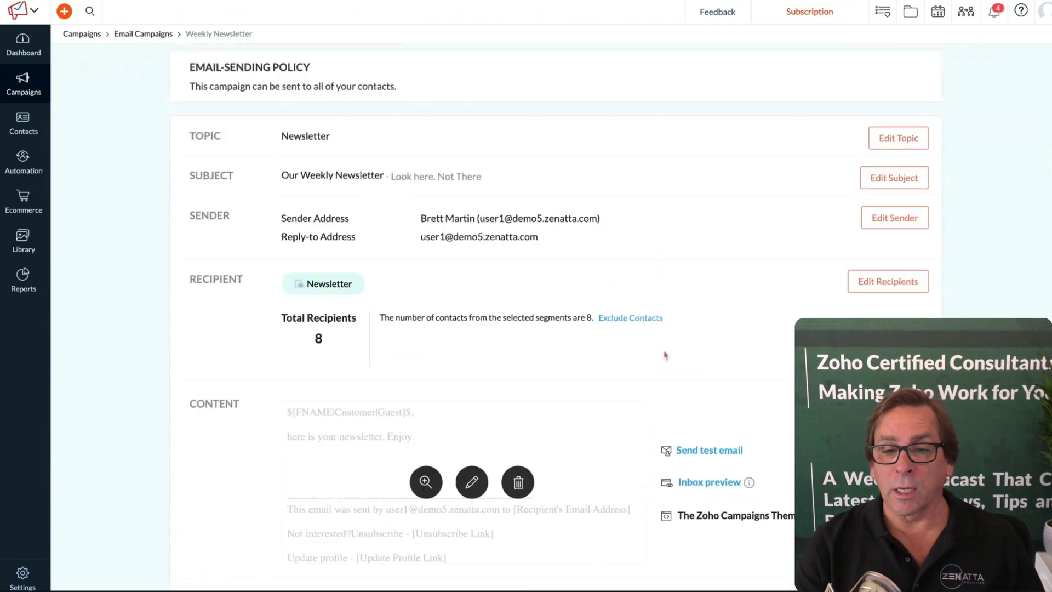
scroll(666, 356, down, 5)
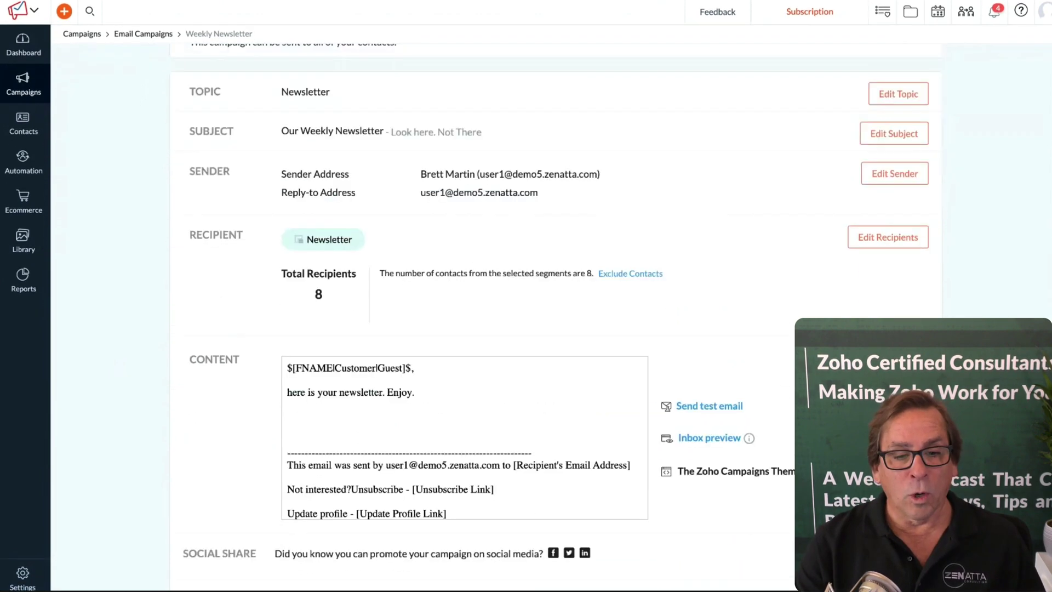
- Expand the Weekly Newsletter advanced options to review Tracking, Integrations and Calendar settings
click(190, 558)
scroll(560, 411, down, 6)
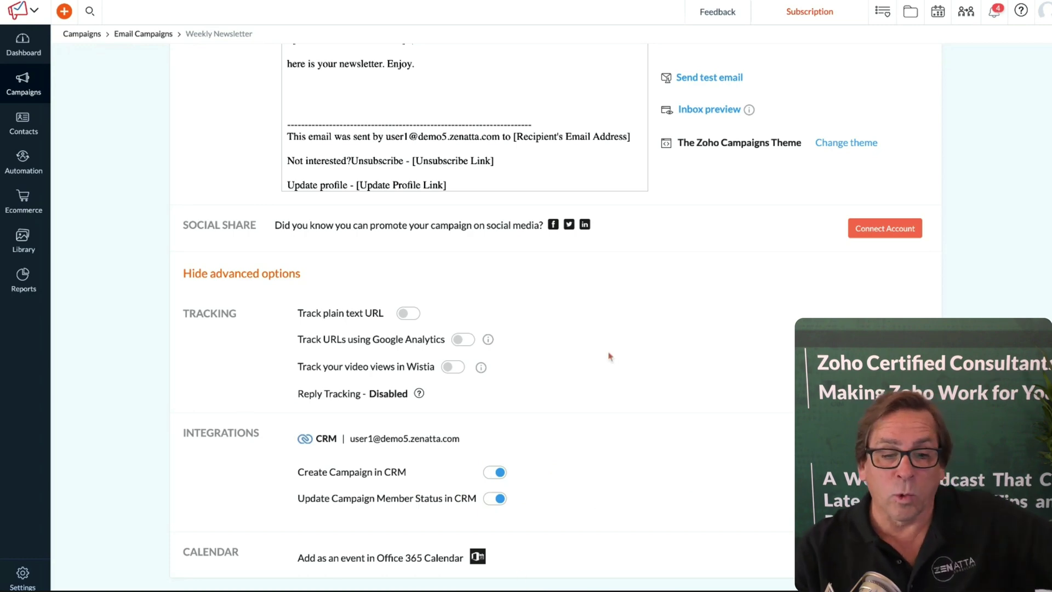
scroll(610, 357, up, 9)
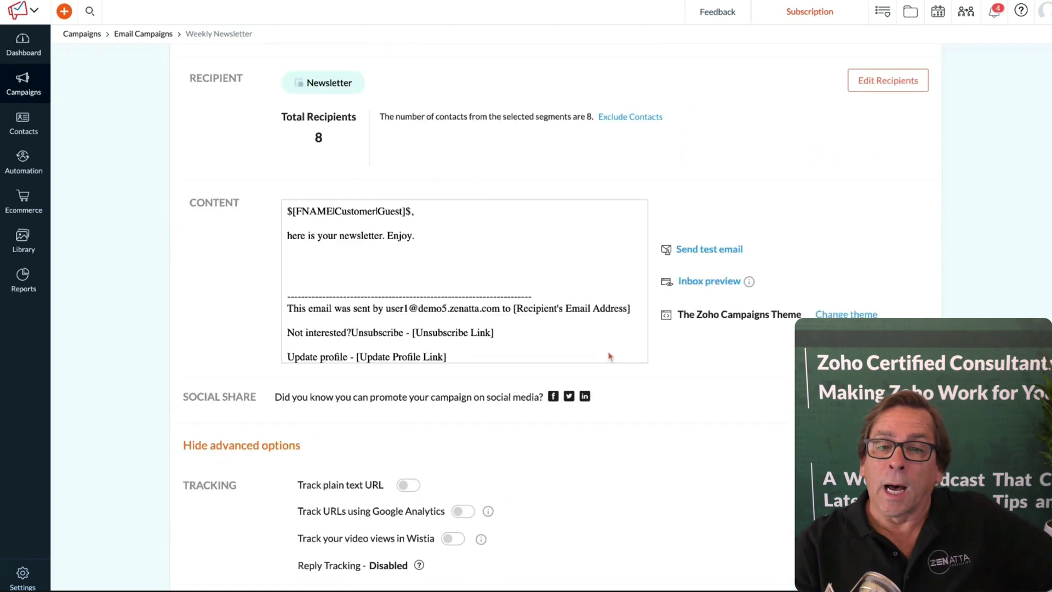